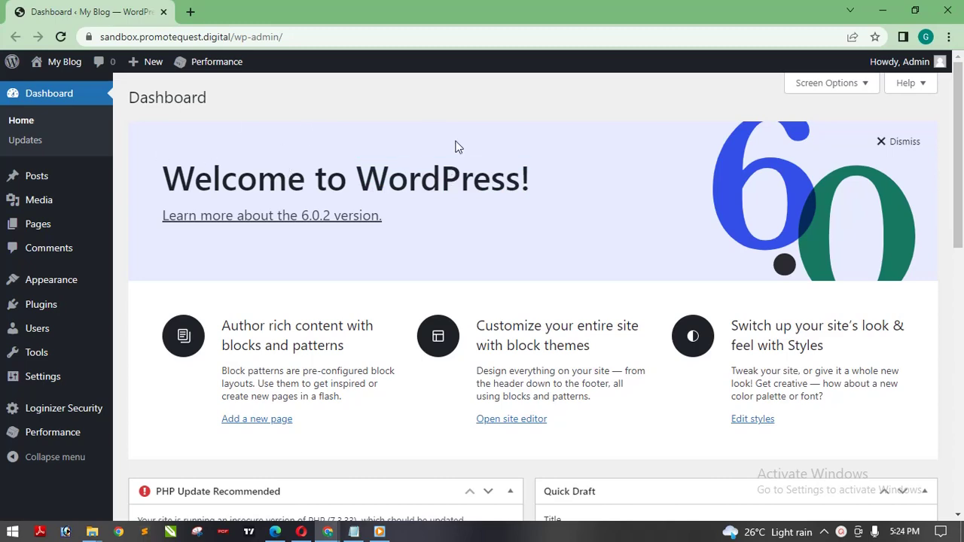
{"action": "mouse_move", "coordinate": [959, 142]}
{"action": "left_mouse_down"}
{"action": "mouse_move", "coordinate": [961, 333]}
{"action": "mouse_move", "coordinate": [960, 142]}
{"action": "left_mouse_up"}
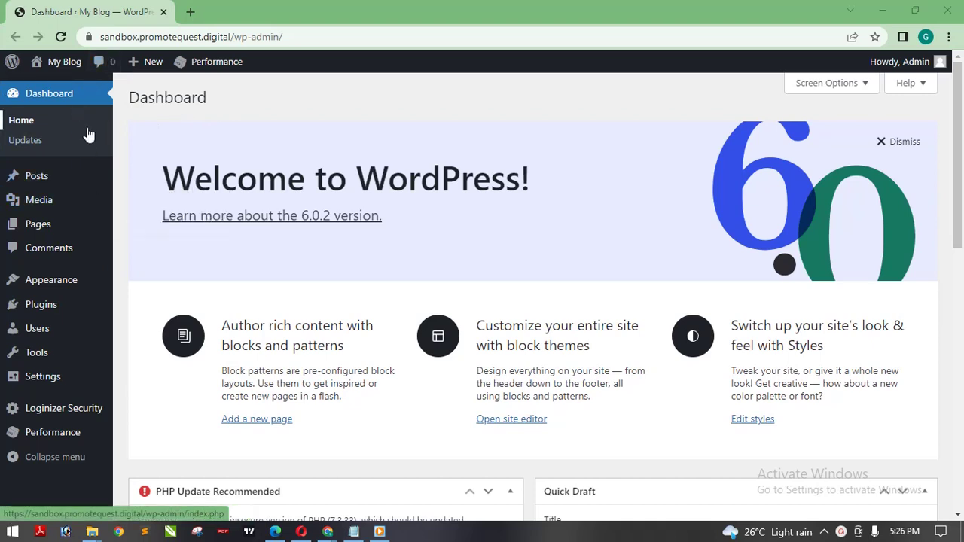
{"action": "mouse_move", "coordinate": [30, 176]}
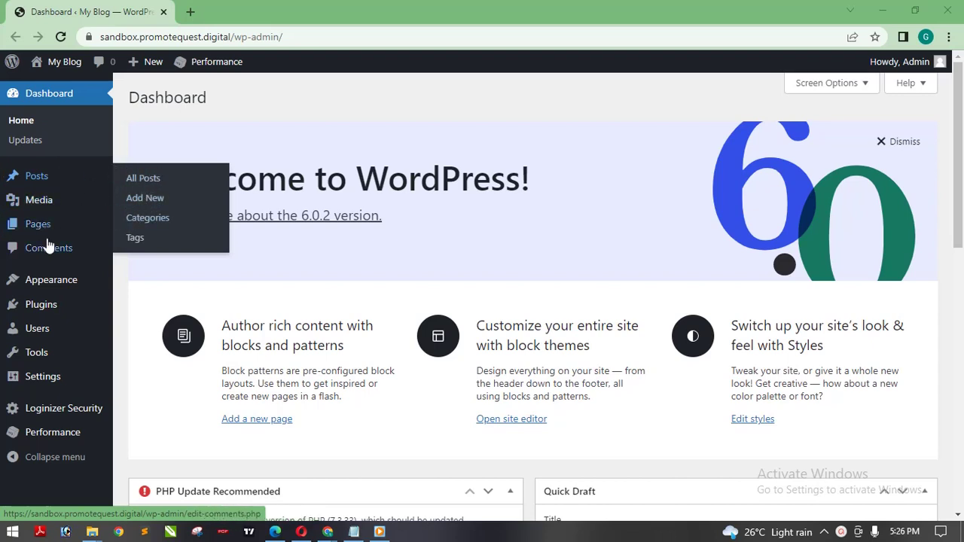
{"action": "mouse_move", "coordinate": [15, 204]}
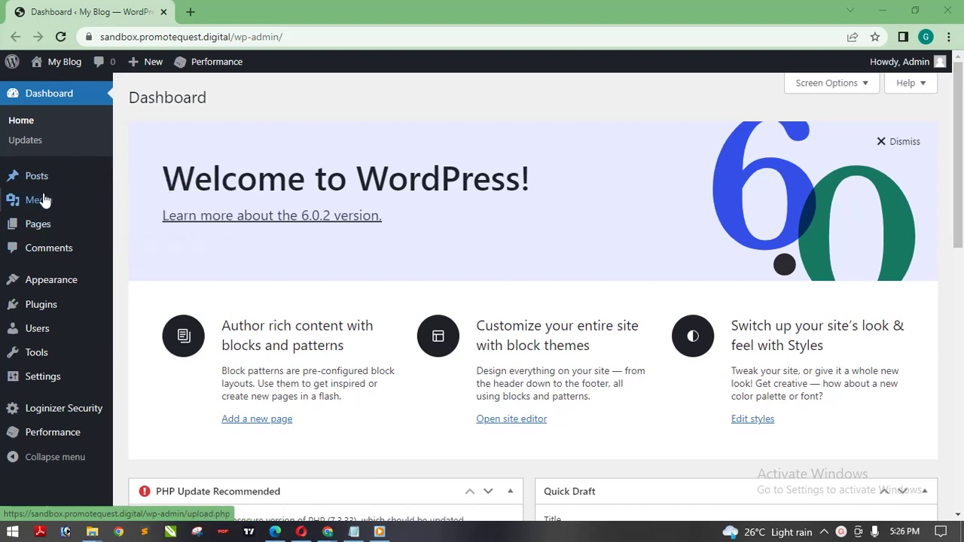
{"action": "mouse_move", "coordinate": [60, 200]}
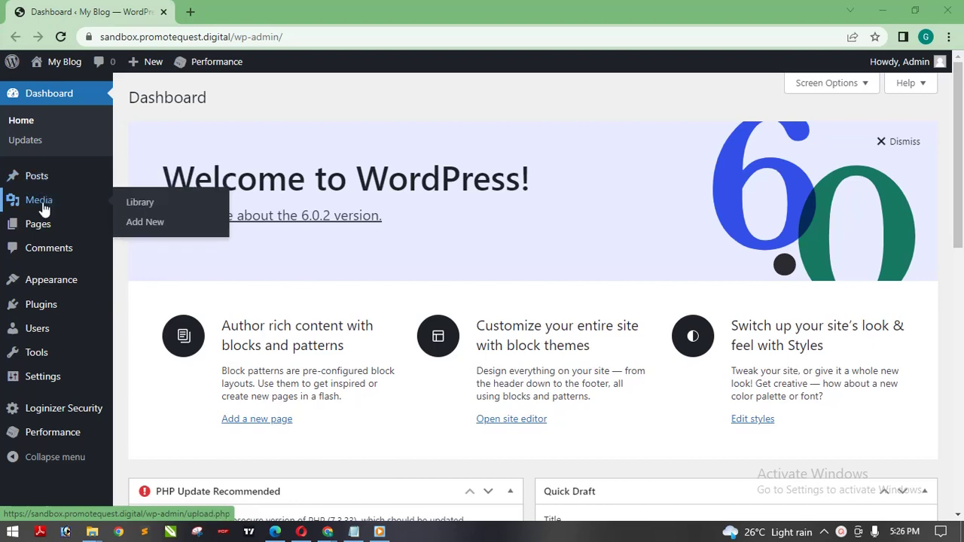
{"action": "mouse_move", "coordinate": [41, 232]}
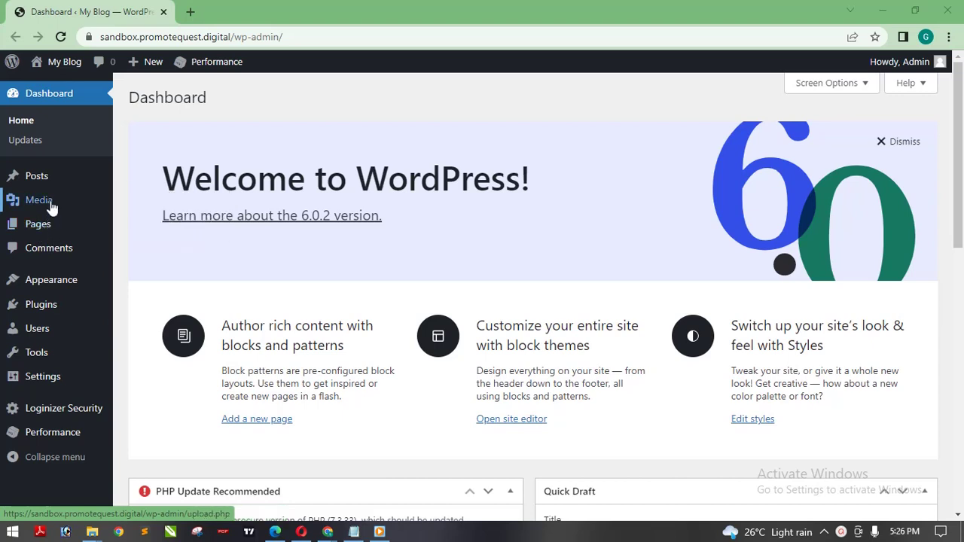
{"action": "mouse_move", "coordinate": [24, 285]}
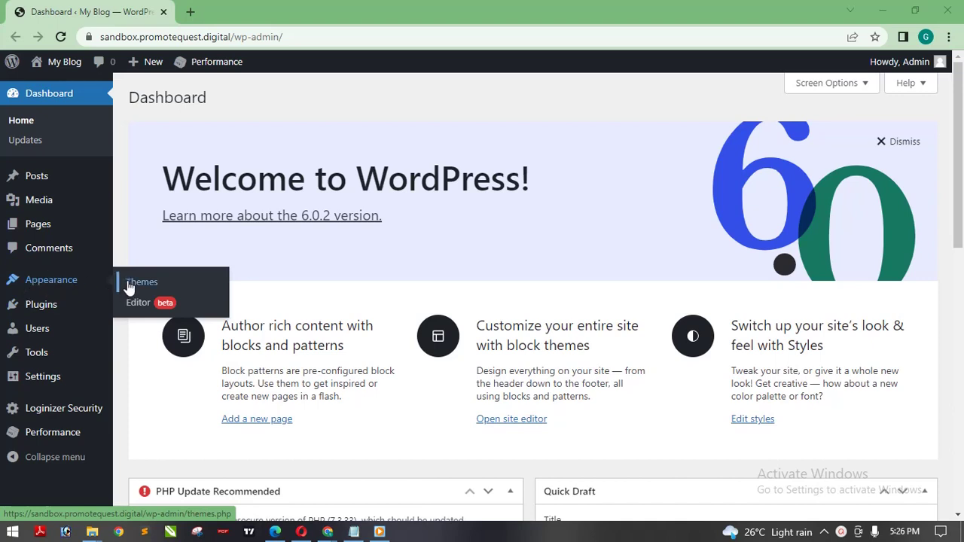
{"action": "mouse_move", "coordinate": [53, 308]}
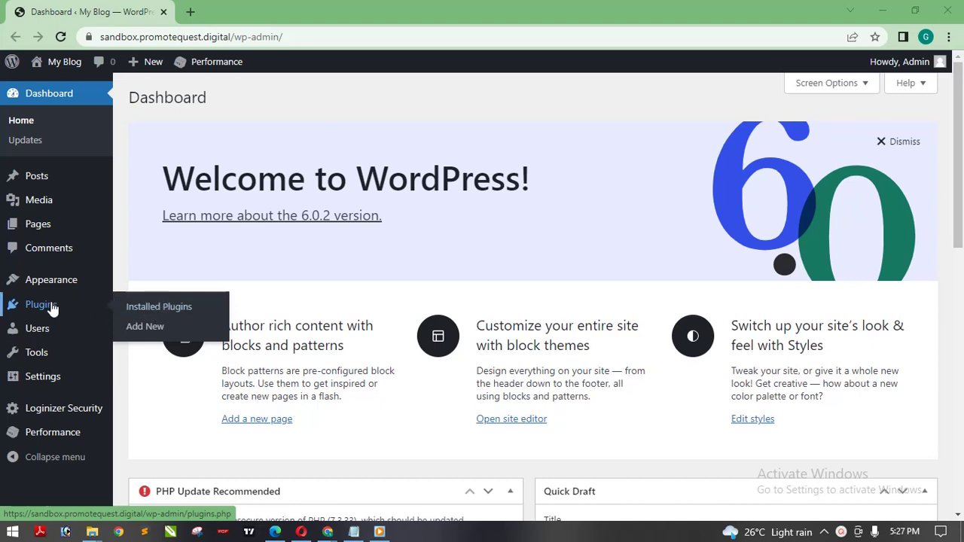
{"action": "mouse_move", "coordinate": [44, 336]}
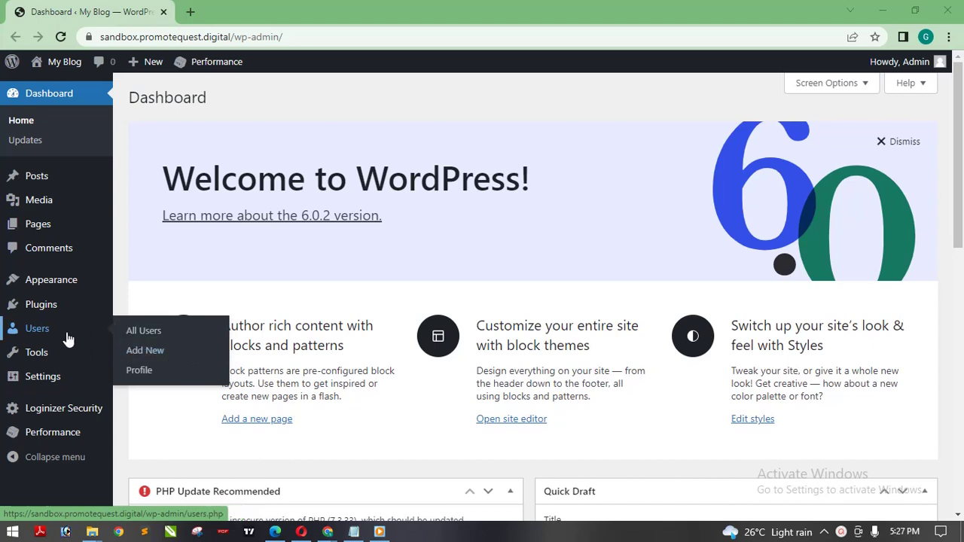
{"action": "mouse_move", "coordinate": [46, 383]}
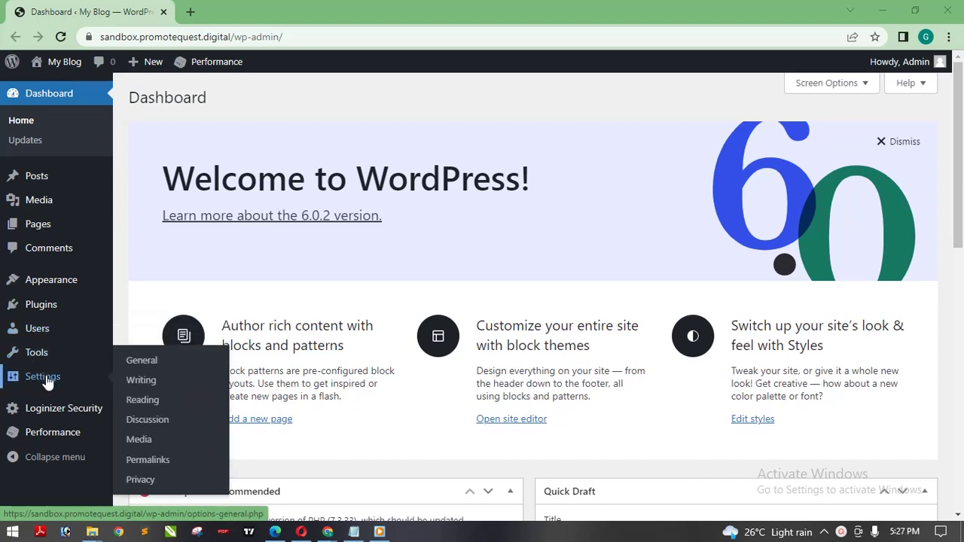
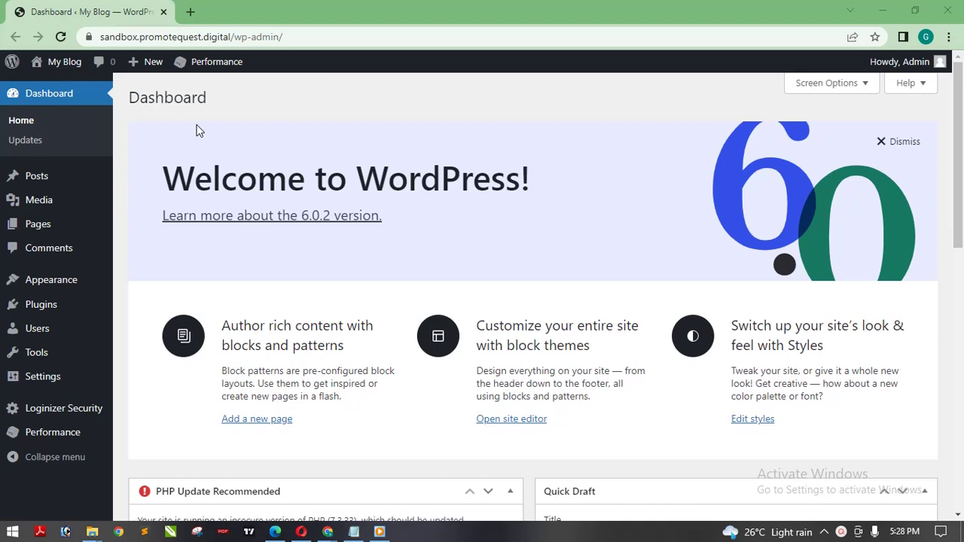
{"action": "left_click_drag", "start_coordinate": [211, 101], "coordinate": [182, 96]}
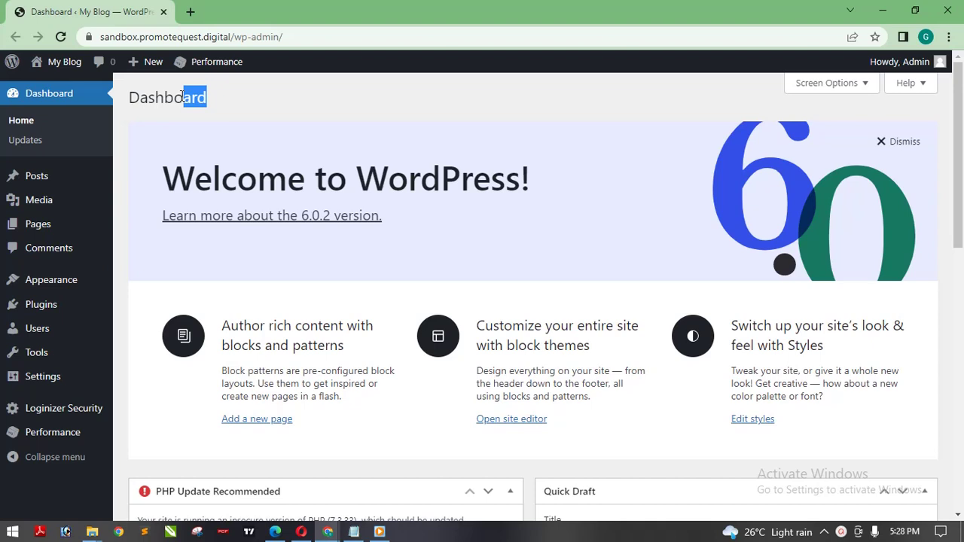
{"action": "left_click", "coordinate": [231, 108]}
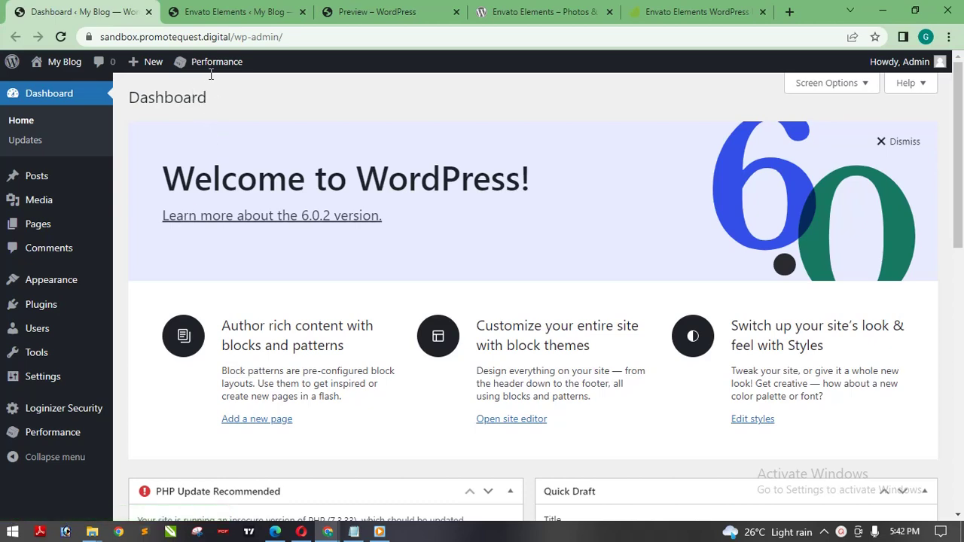
Browse the Envato Elements free template kits through to page 2 and open the Solar Company kit's preview.
{"action": "left_click", "coordinate": [232, 15]}
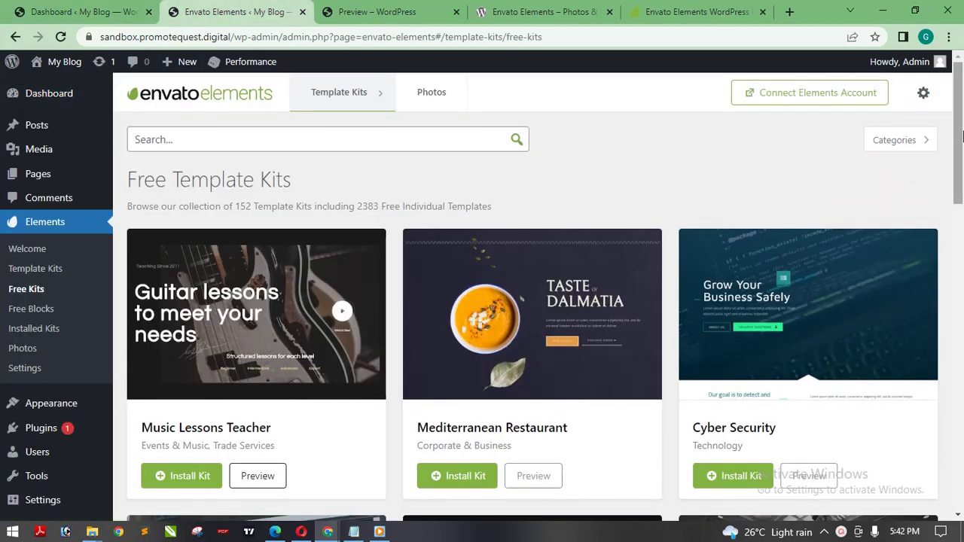
{"action": "left_click_drag", "start_coordinate": [961, 134], "coordinate": [961, 439]}
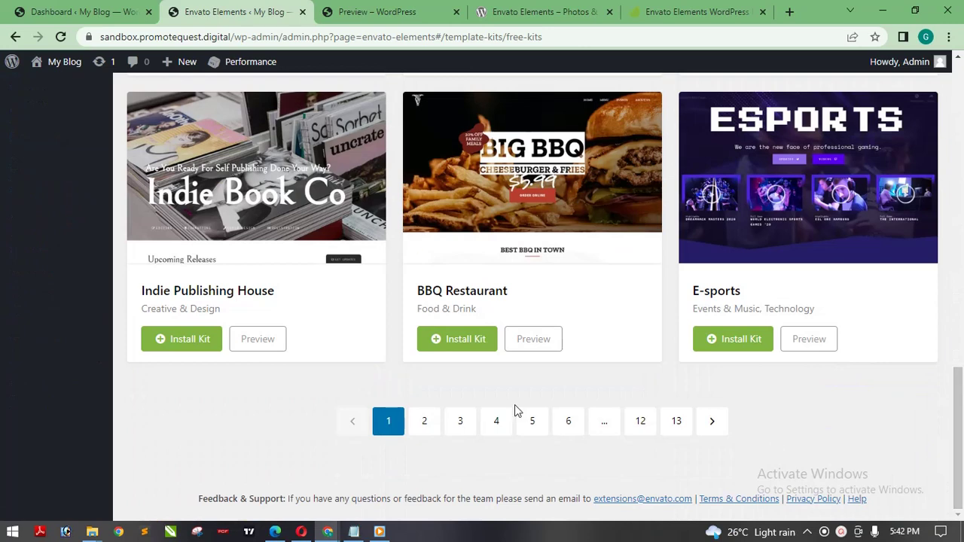
{"action": "left_click", "coordinate": [713, 427]}
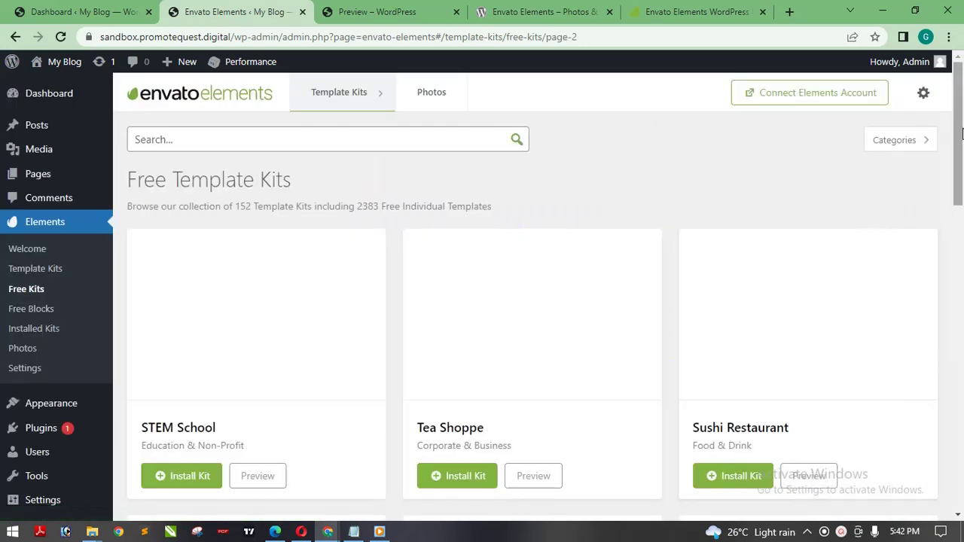
{"action": "left_click_drag", "start_coordinate": [962, 134], "coordinate": [962, 366]}
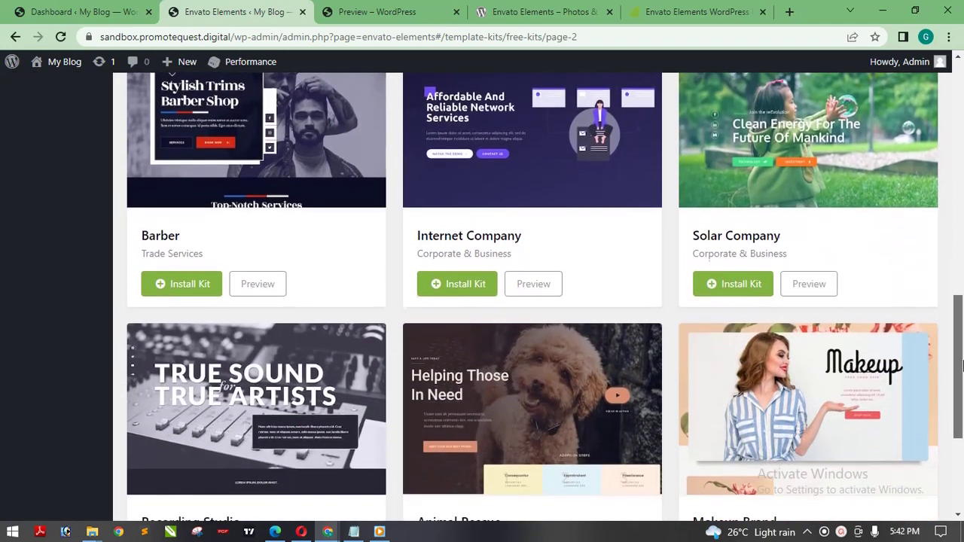
{"action": "left_click", "coordinate": [808, 287]}
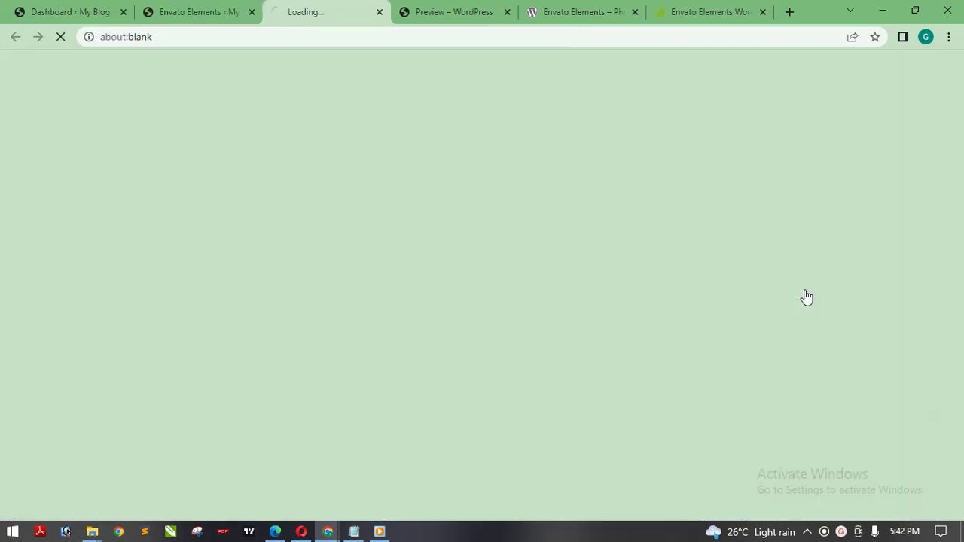
Return to the free template kits list, go on to page 3 and look through its kits.
{"action": "left_click", "coordinate": [193, 13]}
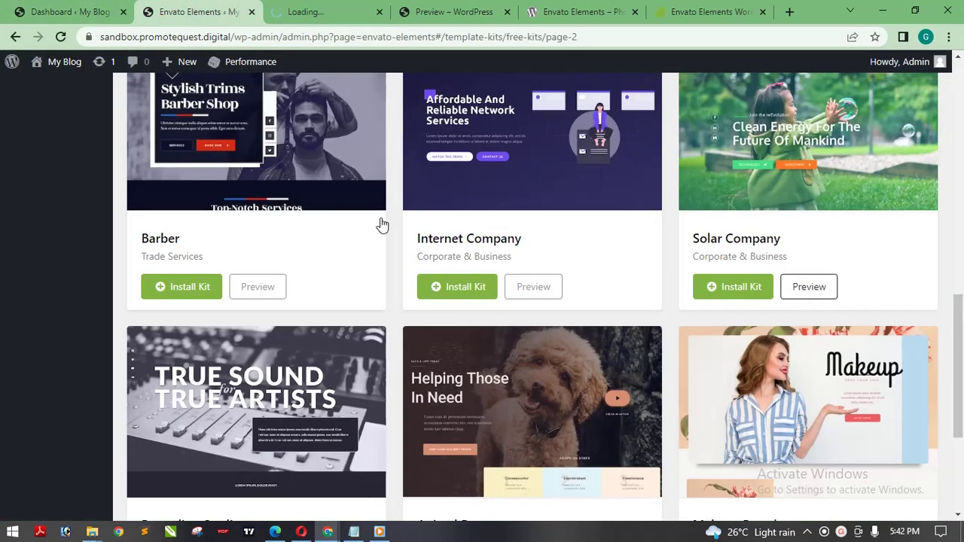
{"action": "scroll", "coordinate": [959, 321], "scroll_direction": "down", "scroll_amount": 3}
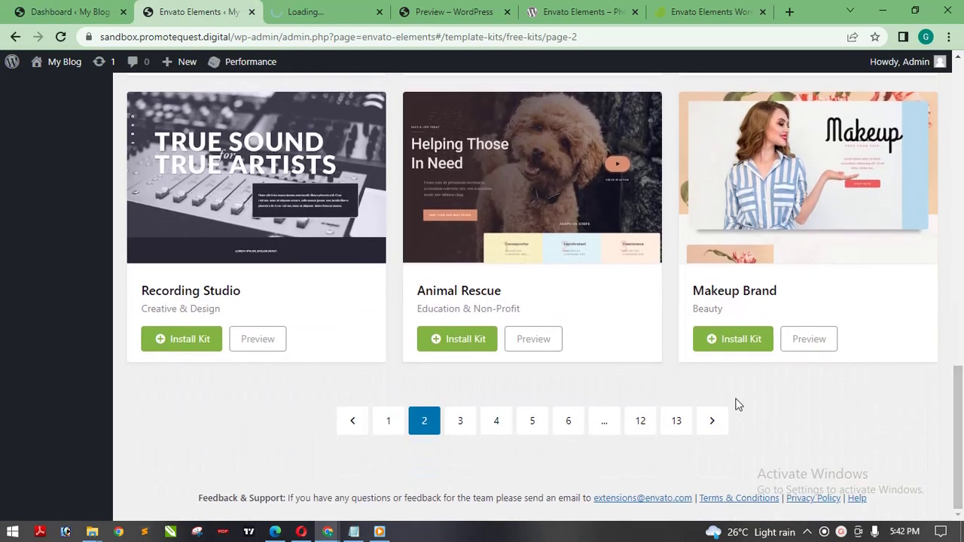
{"action": "left_click", "coordinate": [714, 422]}
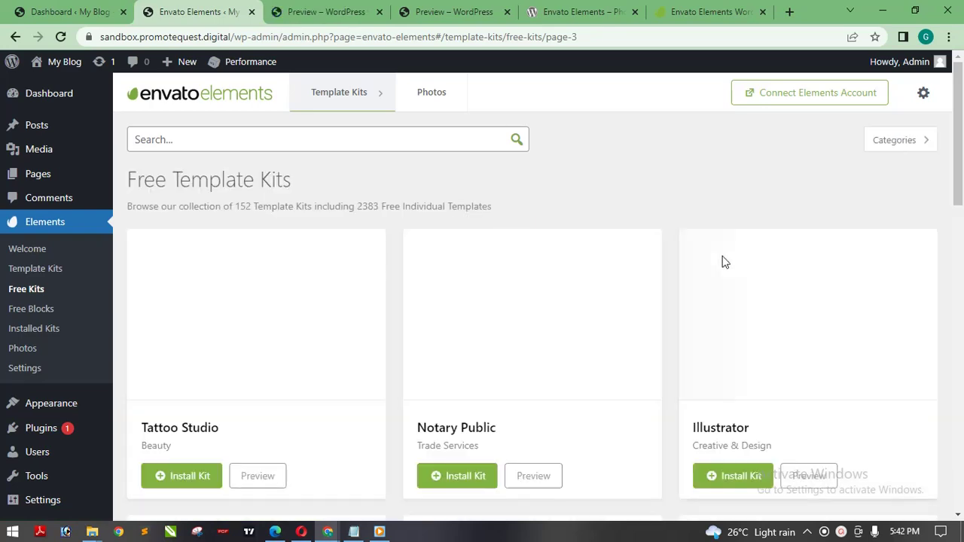
{"action": "left_click_drag", "start_coordinate": [962, 129], "coordinate": [961, 266]}
Look over the Solar Company kit's page designs and open its Home 1 template preview.
{"action": "left_click", "coordinate": [301, 12]}
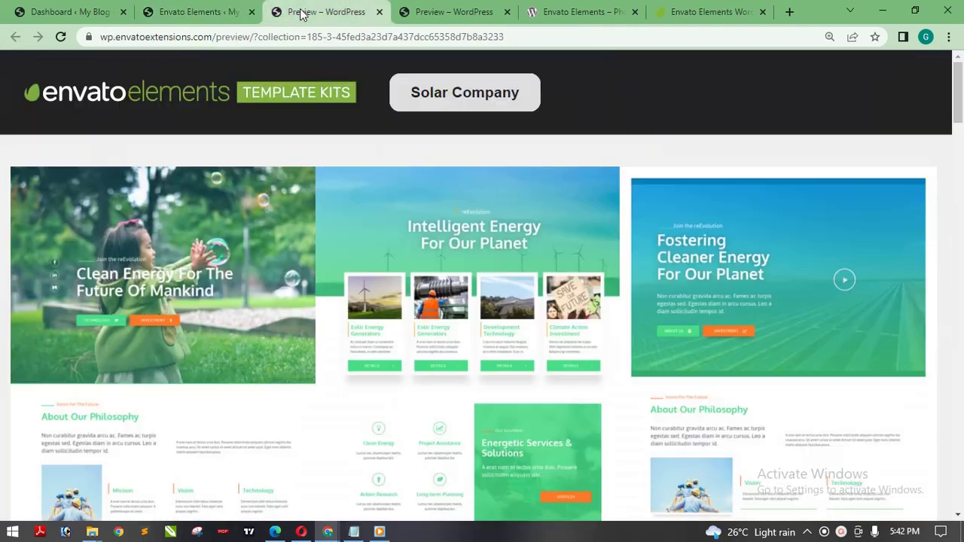
{"action": "left_click", "coordinate": [962, 129]}
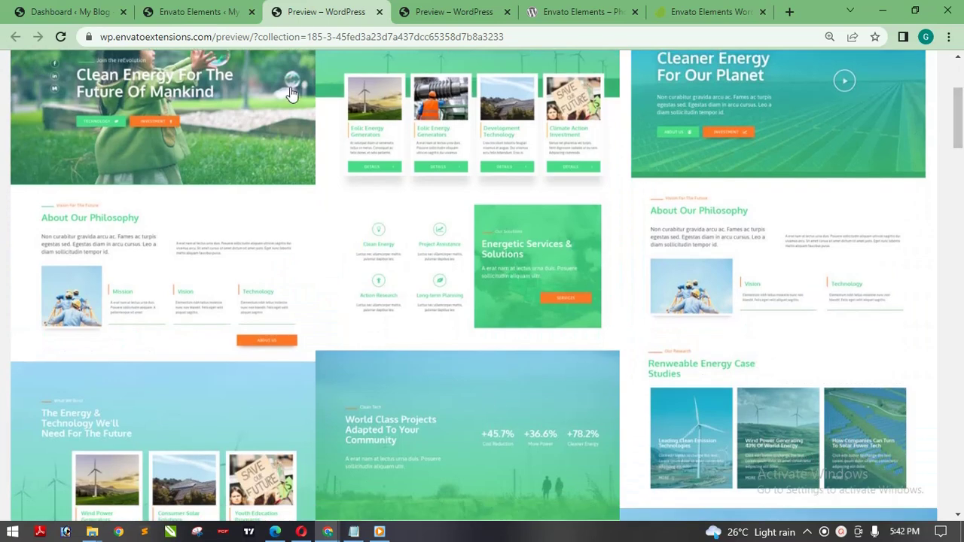
{"action": "left_click", "coordinate": [186, 160]}
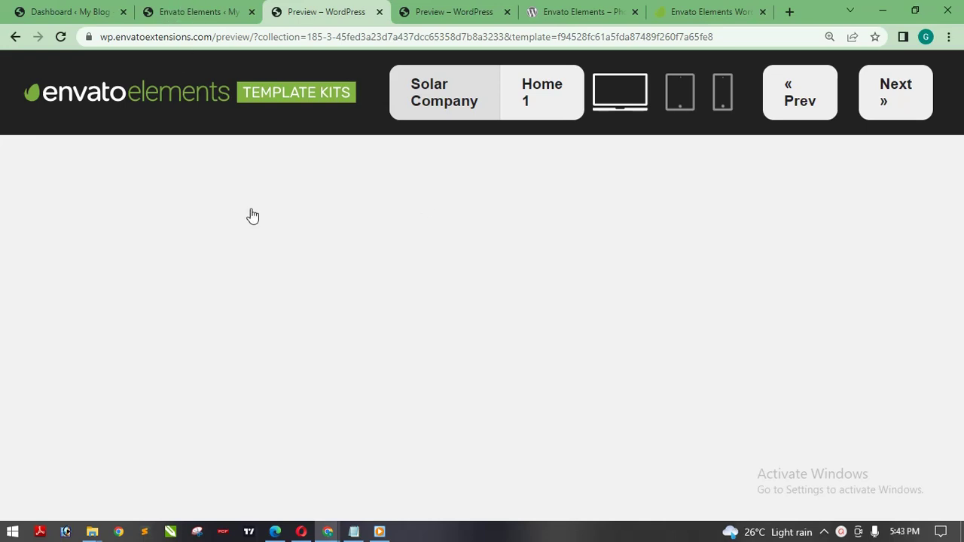
Go back to page 3 of the free template kits and open the Yoga Studio kit's preview.
{"action": "key", "text": "ctrl+shift+Tab"}
{"action": "left_click_drag", "start_coordinate": [954, 271], "coordinate": [944, 461]}
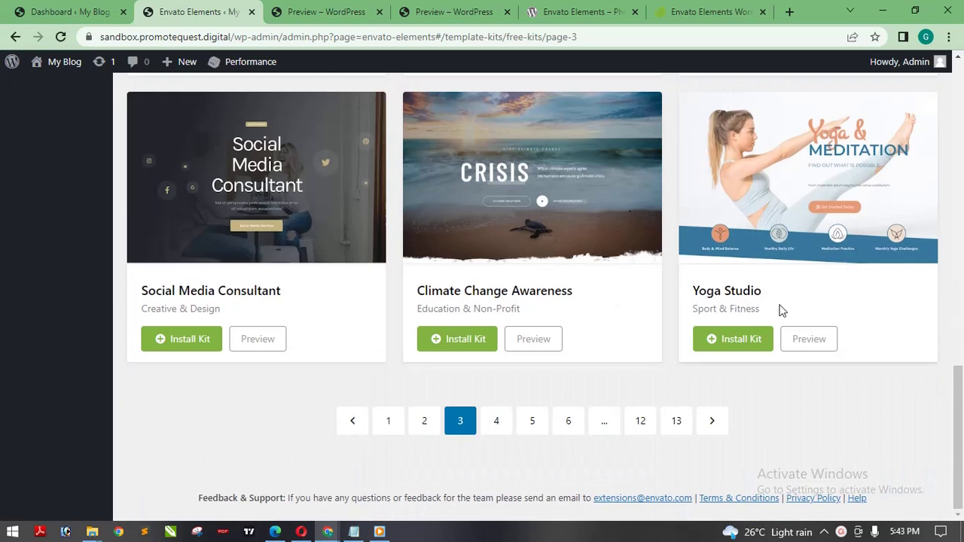
{"action": "left_click", "coordinate": [803, 342]}
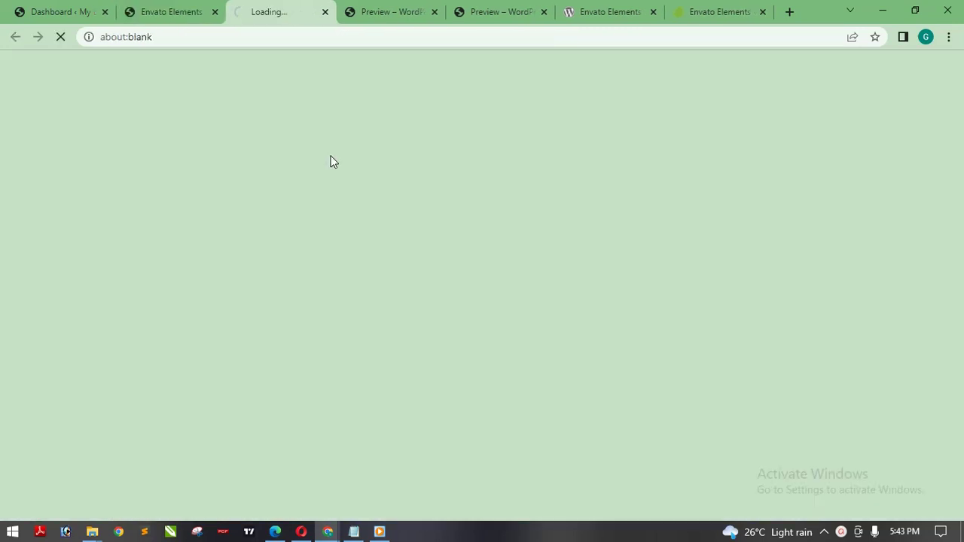
Examine the Solar Company Home 1 template's page sections in its preview and return to the page's start.
{"action": "left_click", "coordinate": [396, 20]}
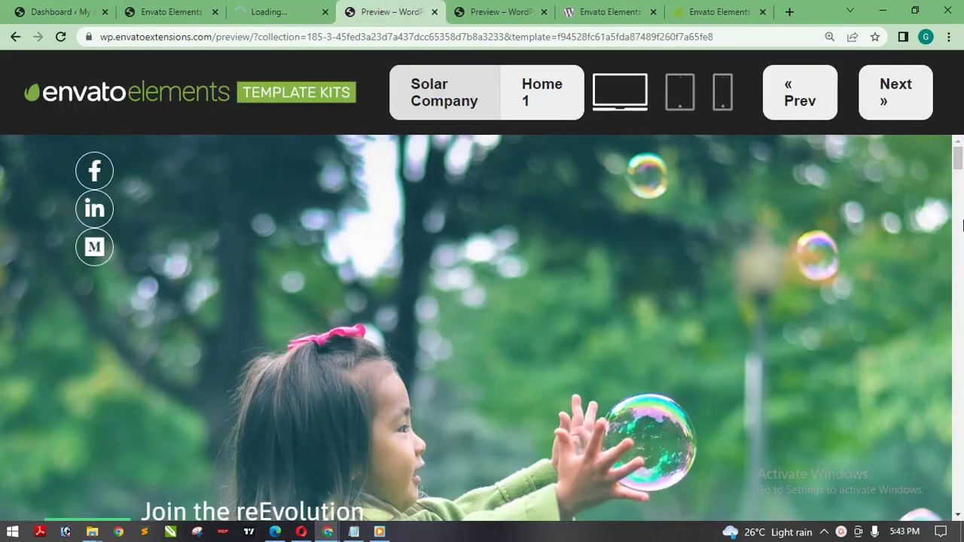
{"action": "left_click", "coordinate": [963, 185]}
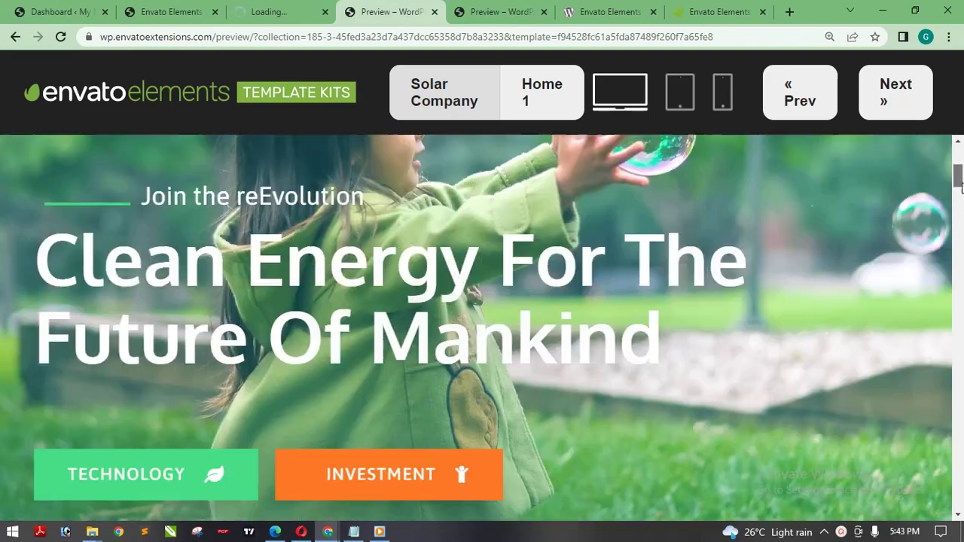
{"action": "left_click_drag", "start_coordinate": [961, 185], "coordinate": [960, 380]}
{"action": "scroll", "coordinate": [958, 383], "scroll_direction": "up", "scroll_amount": 1}
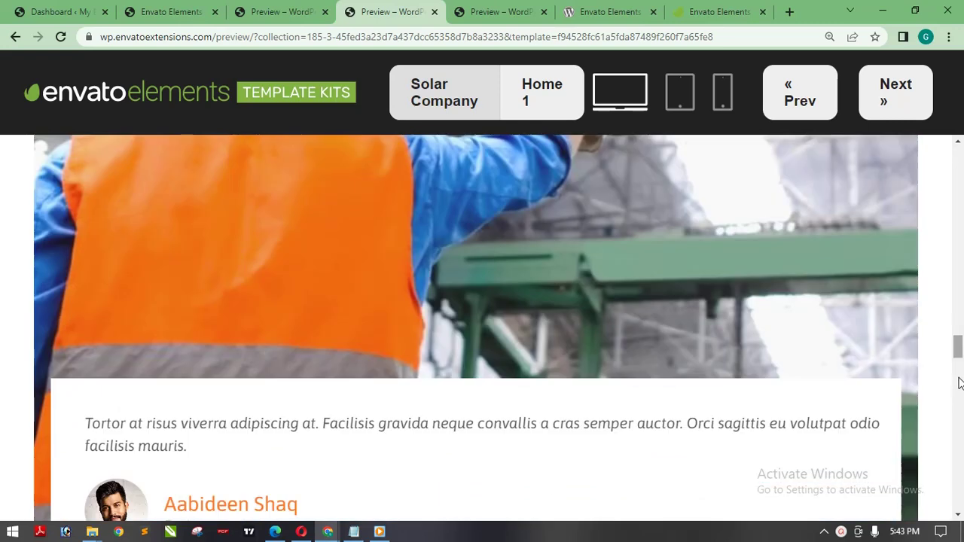
{"action": "left_click_drag", "start_coordinate": [959, 346], "coordinate": [962, 149]}
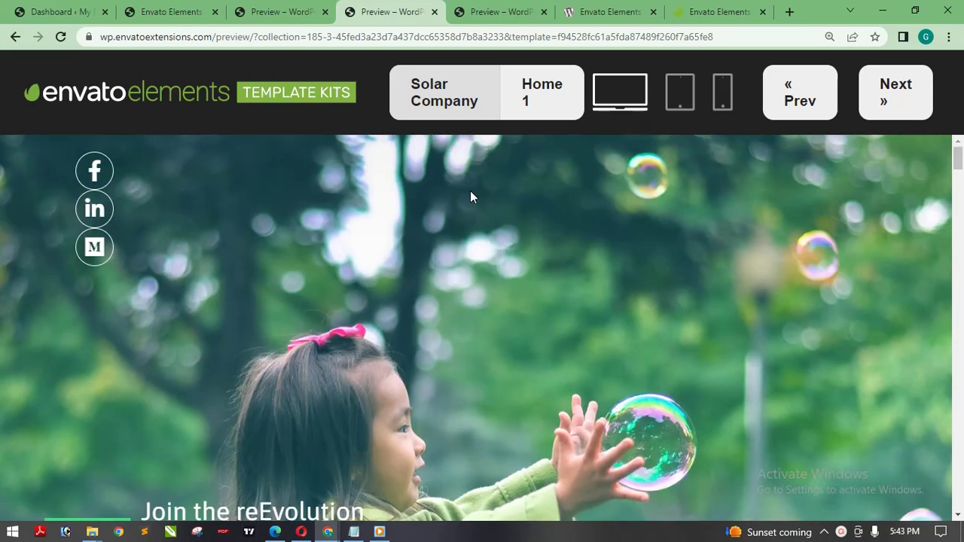
Examine the page designs in the Yoga Studio kit's preview.
{"action": "left_click", "coordinate": [284, 12]}
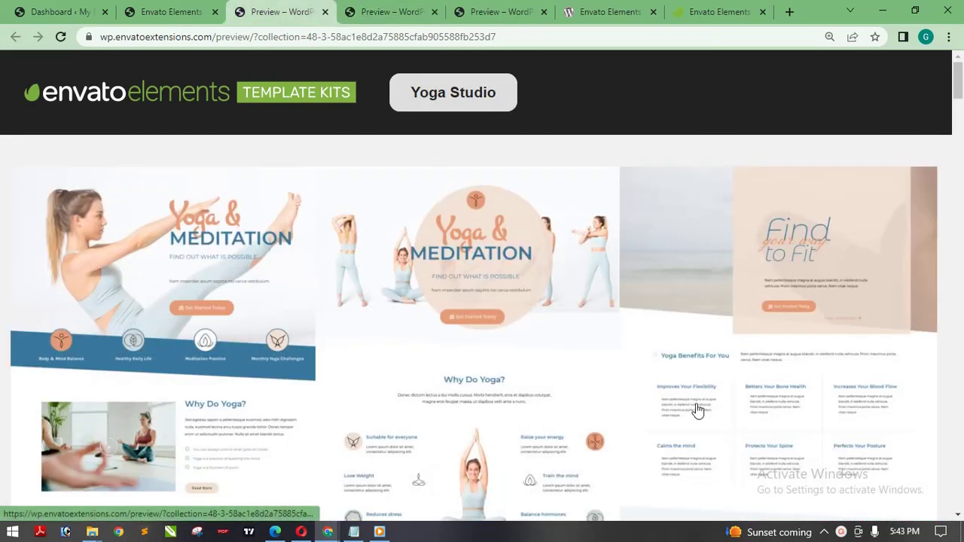
{"action": "left_click_drag", "start_coordinate": [960, 66], "coordinate": [960, 92]}
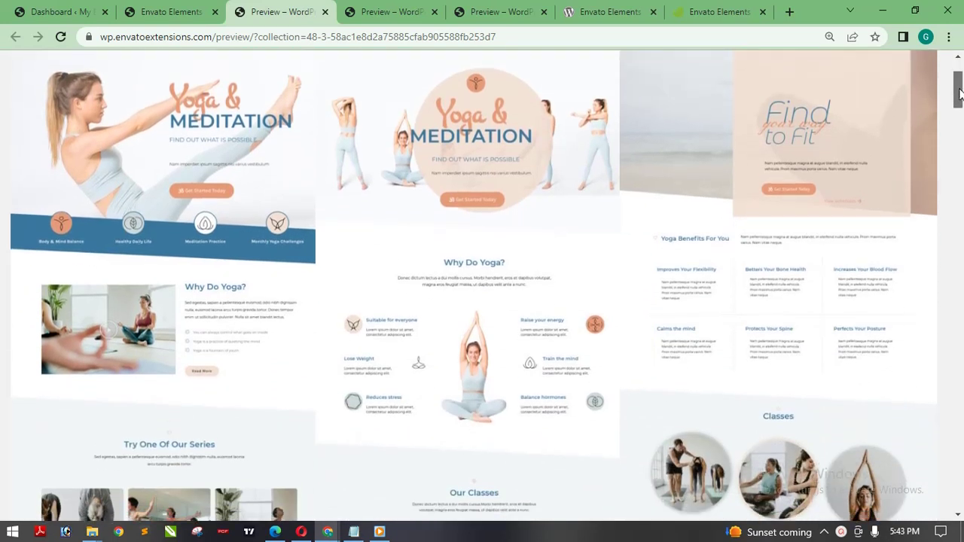
{"action": "left_click_drag", "start_coordinate": [960, 91], "coordinate": [960, 81]}
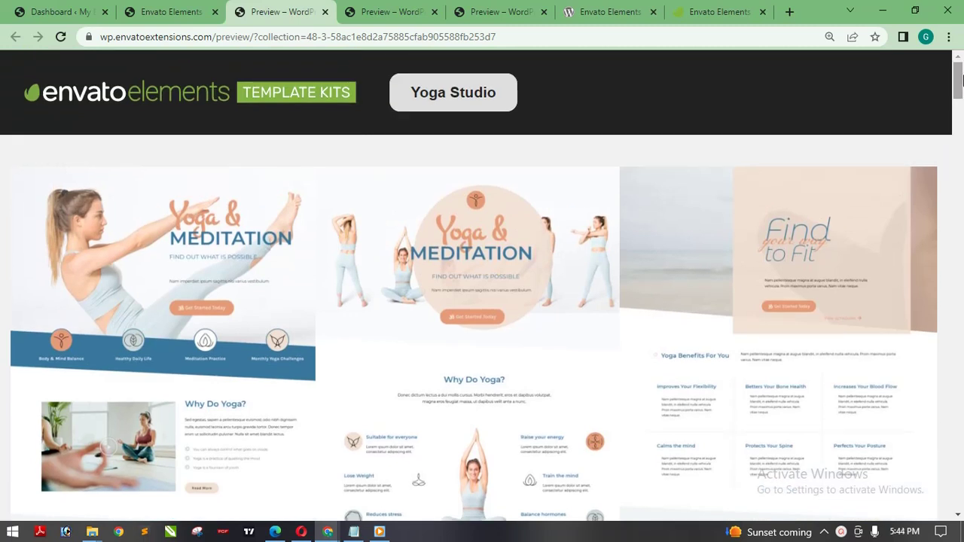
{"action": "scroll", "coordinate": [959, 81], "scroll_direction": "down", "scroll_amount": 3}
{"action": "scroll", "coordinate": [958, 81], "scroll_direction": "up", "scroll_amount": 3}
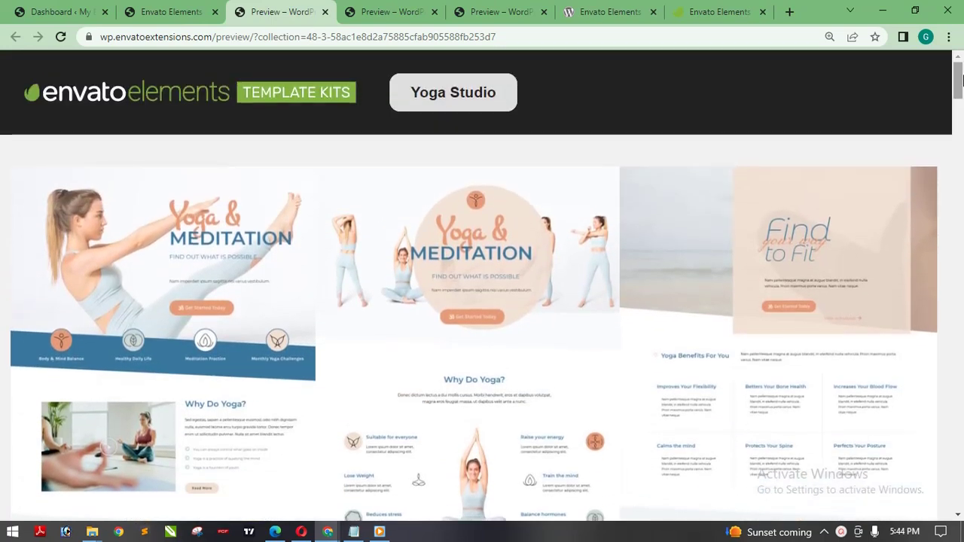
Look over page 3 of the free template kits back to its beginning and compare it with the Yoga Studio kit's preview.
{"action": "left_click", "coordinate": [178, 10]}
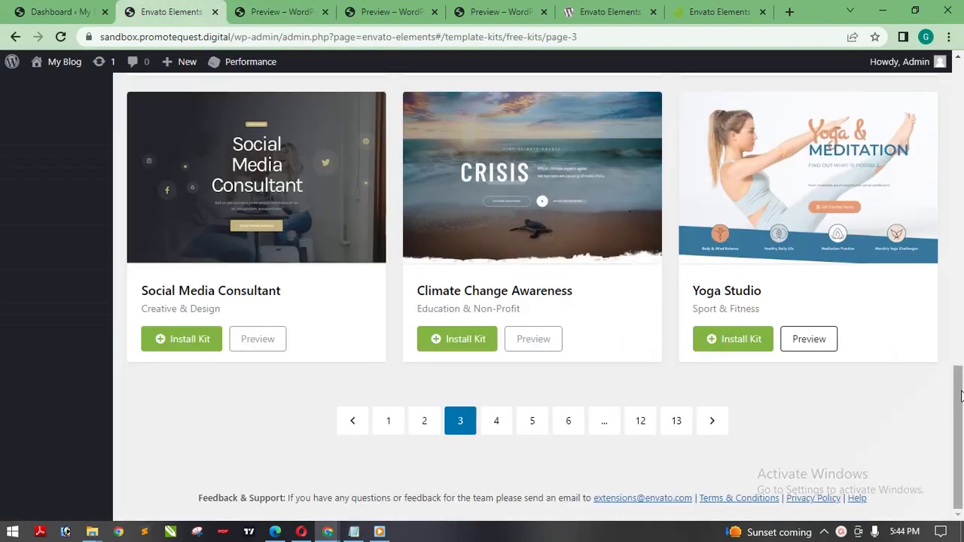
{"action": "left_click_drag", "start_coordinate": [961, 413], "coordinate": [962, 147]}
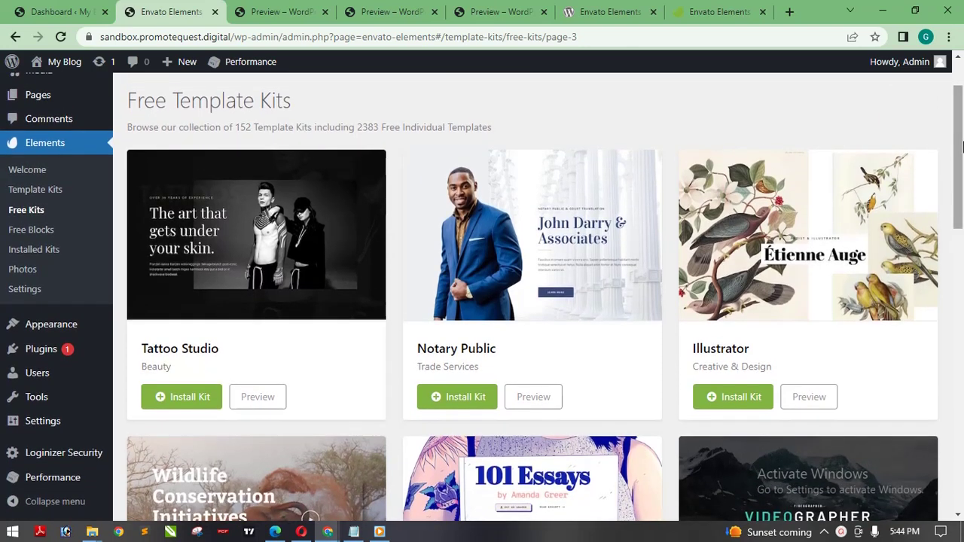
{"action": "left_click", "coordinate": [277, 9]}
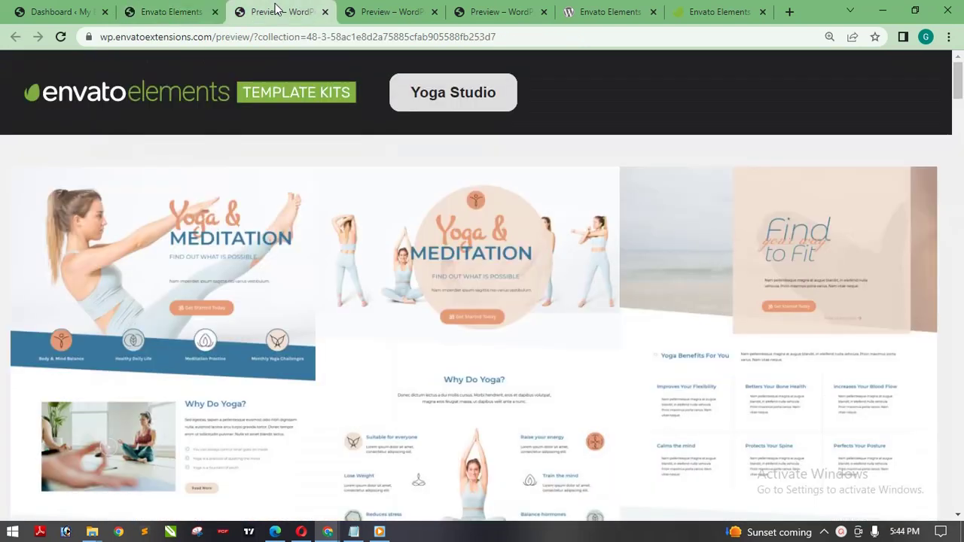
{"action": "left_click", "coordinate": [380, 15]}
{"action": "left_click", "coordinate": [277, 15]}
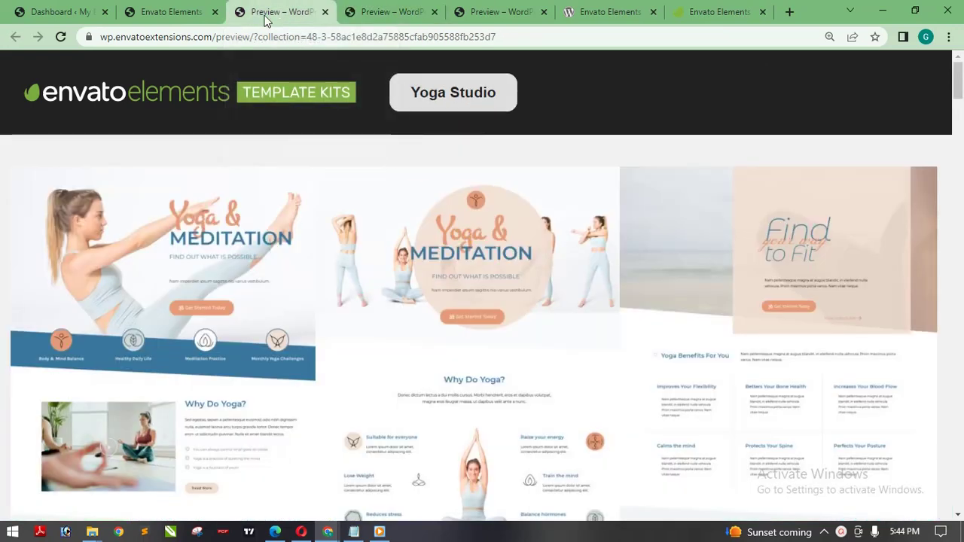
{"action": "left_click", "coordinate": [149, 10]}
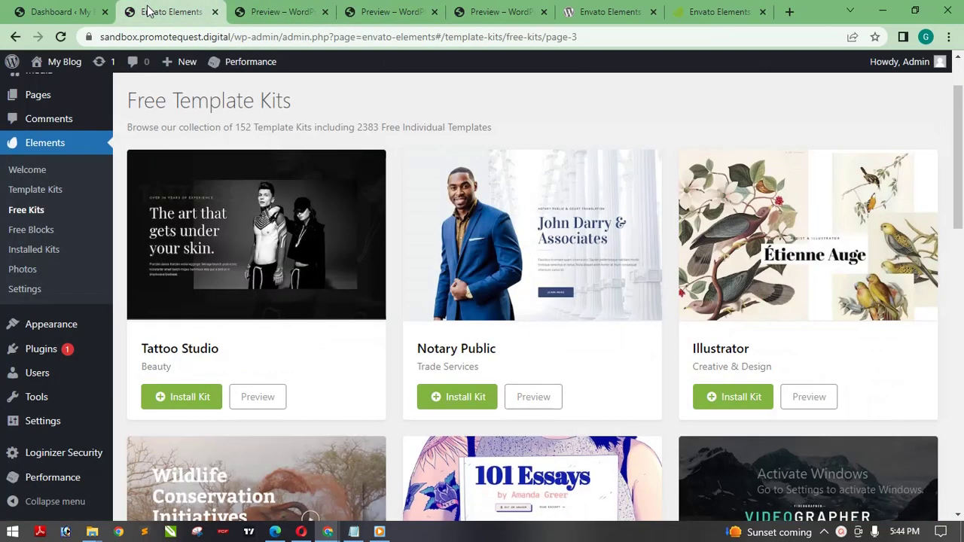
{"action": "left_click", "coordinate": [267, 15]}
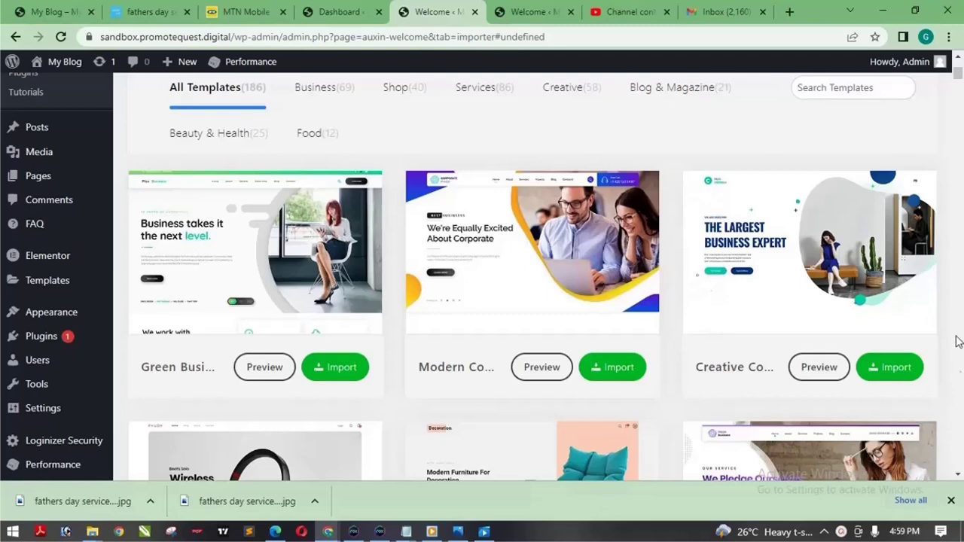
Examine the demo designs listed under All Templates in the Phlox Pro Demo Importer.
{"action": "left_click", "coordinate": [959, 476]}
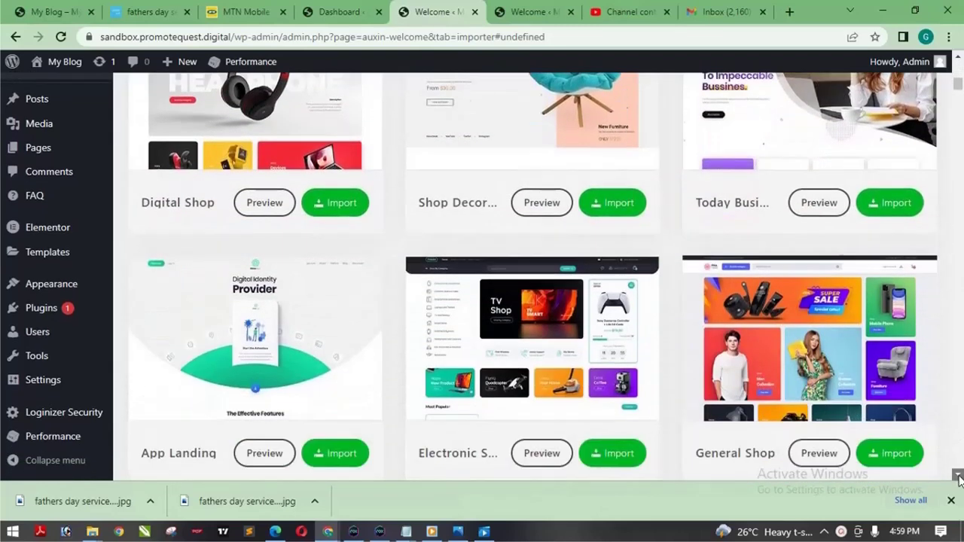
{"action": "left_click", "coordinate": [959, 476]}
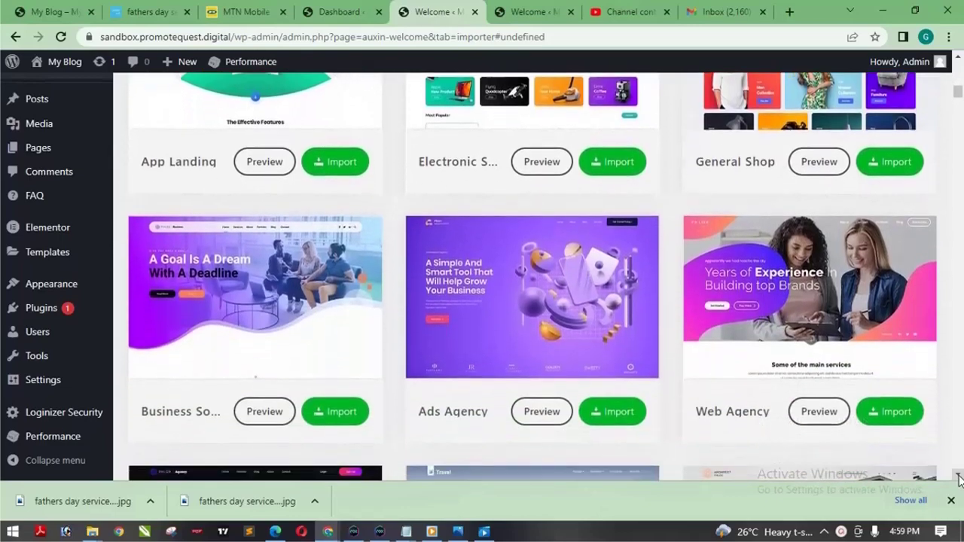
{"action": "left_click", "coordinate": [959, 479]}
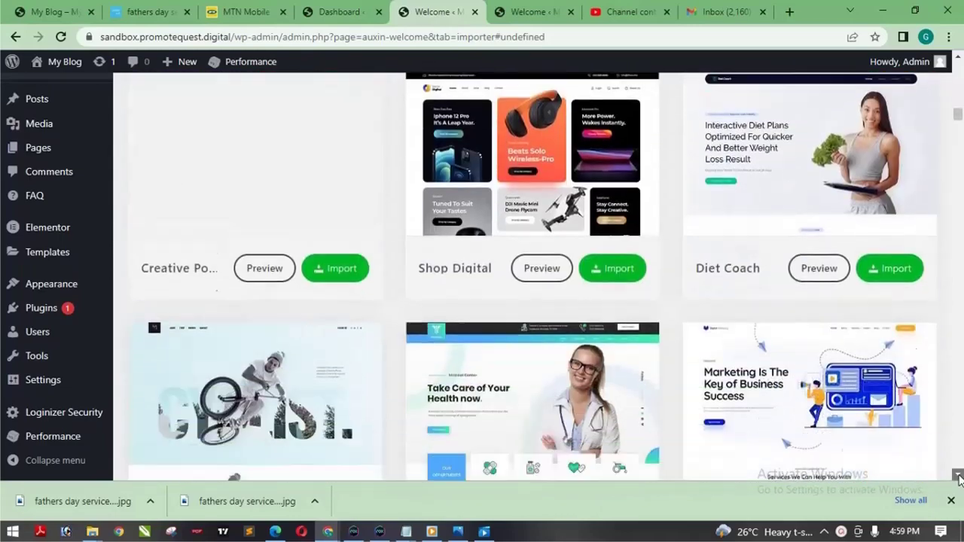
{"action": "left_click", "coordinate": [959, 478]}
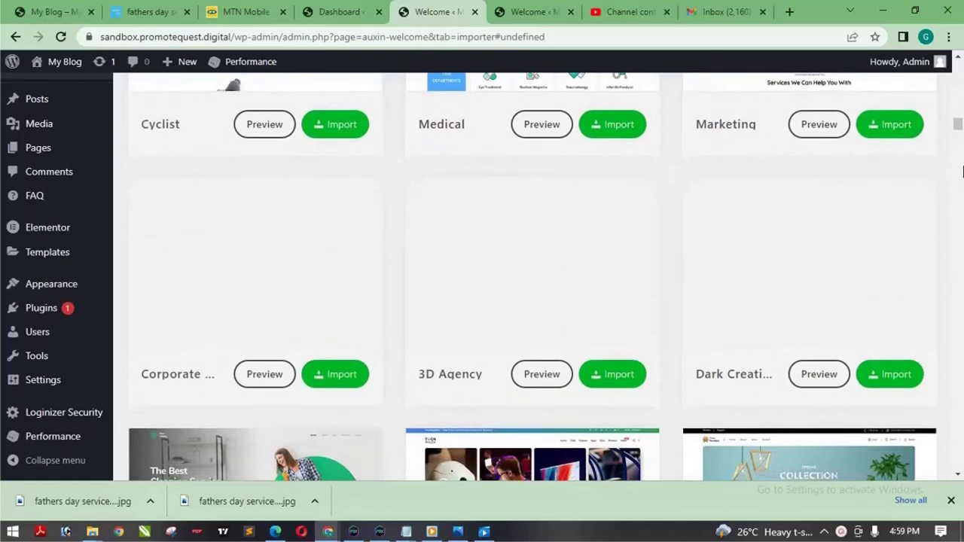
{"action": "scroll", "coordinate": [959, 128], "scroll_direction": "down", "scroll_amount": 2}
{"action": "scroll", "coordinate": [959, 128], "scroll_direction": "up", "scroll_amount": 2}
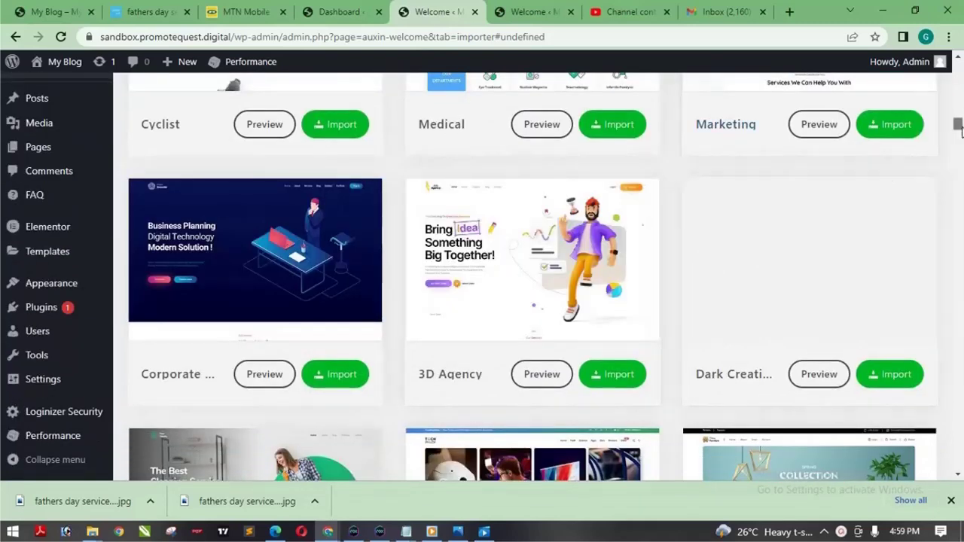
Look through the demo templates by category: Business, Shop, Blog & Magazine, Beauty & Health and Food.
{"action": "left_click_drag", "start_coordinate": [959, 128], "coordinate": [959, 81]}
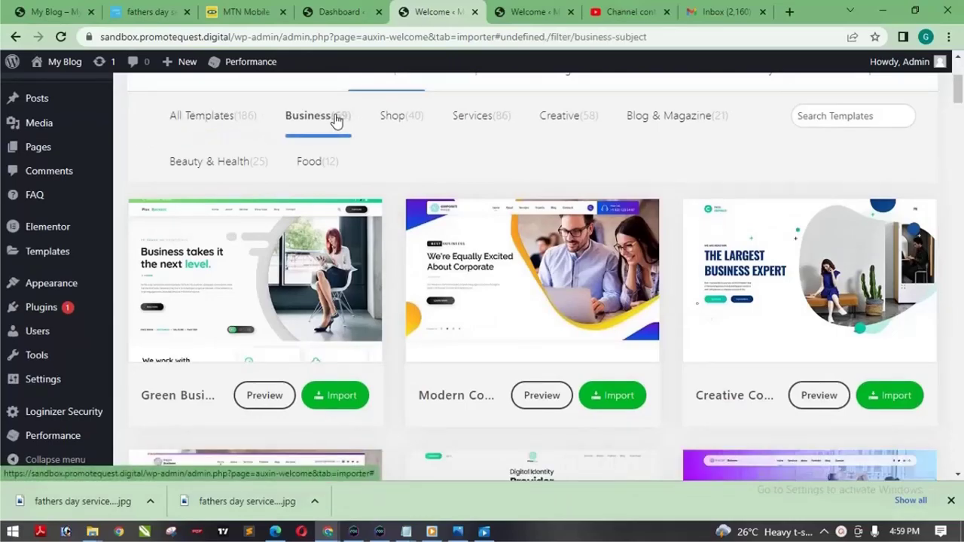
{"action": "mouse_move", "coordinate": [959, 87]}
{"action": "left_mouse_down"}
{"action": "mouse_move", "coordinate": [959, 209]}
{"action": "mouse_move", "coordinate": [959, 92]}
{"action": "left_mouse_up"}
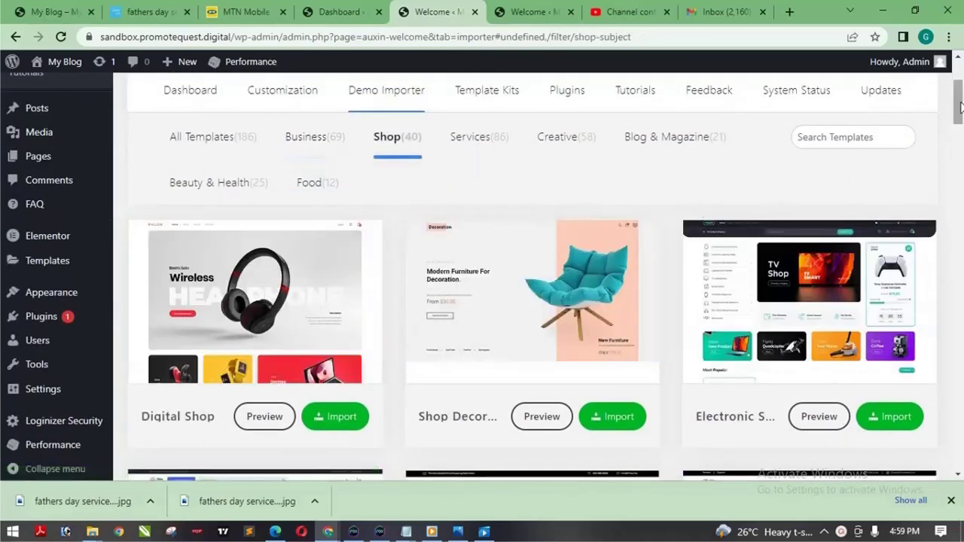
{"action": "mouse_move", "coordinate": [961, 108]}
{"action": "left_mouse_down"}
{"action": "mouse_move", "coordinate": [961, 225]}
{"action": "mouse_move", "coordinate": [961, 104]}
{"action": "left_mouse_up"}
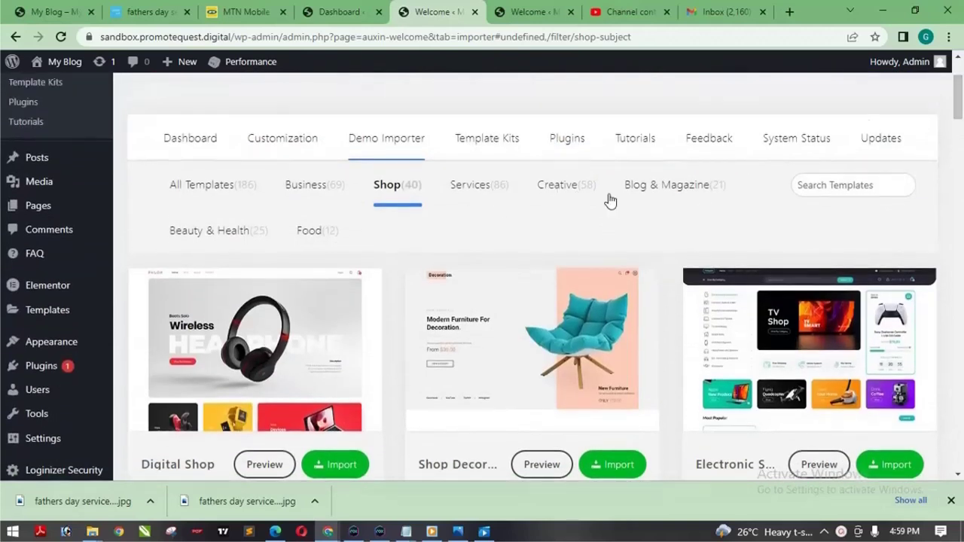
{"action": "left_click", "coordinate": [682, 186]}
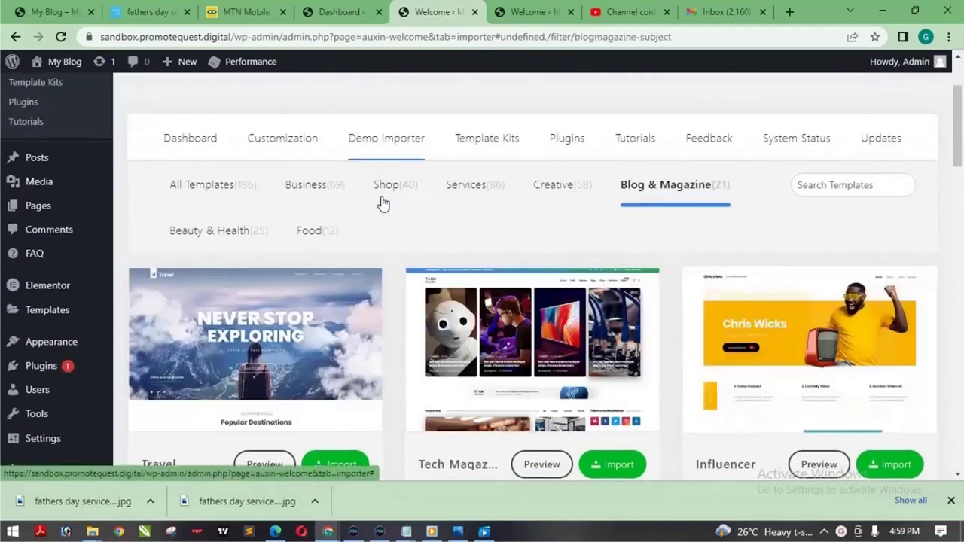
{"action": "left_click", "coordinate": [201, 232]}
{"action": "left_click", "coordinate": [315, 234]}
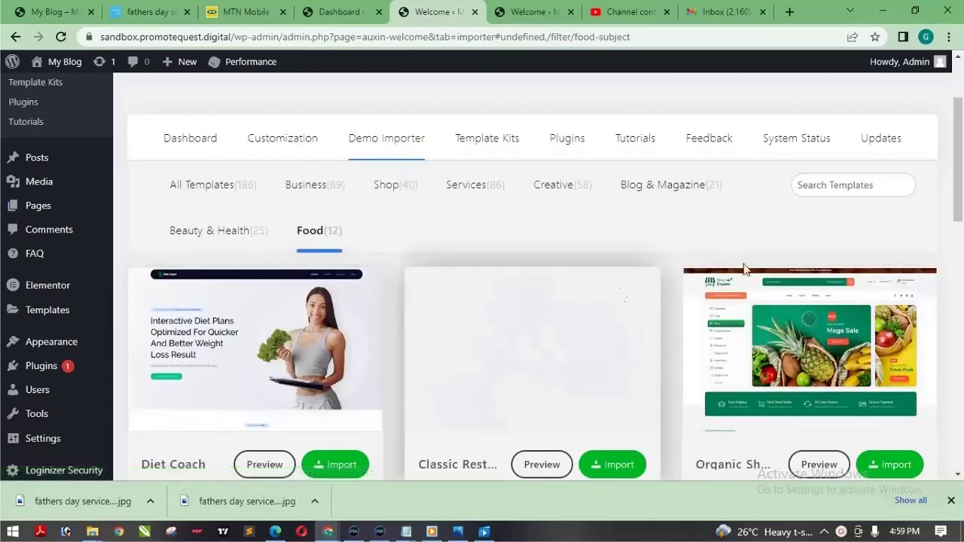
{"action": "mouse_move", "coordinate": [959, 175]}
{"action": "left_mouse_down"}
{"action": "mouse_move", "coordinate": [960, 254]}
{"action": "mouse_move", "coordinate": [962, 181]}
{"action": "left_mouse_up"}
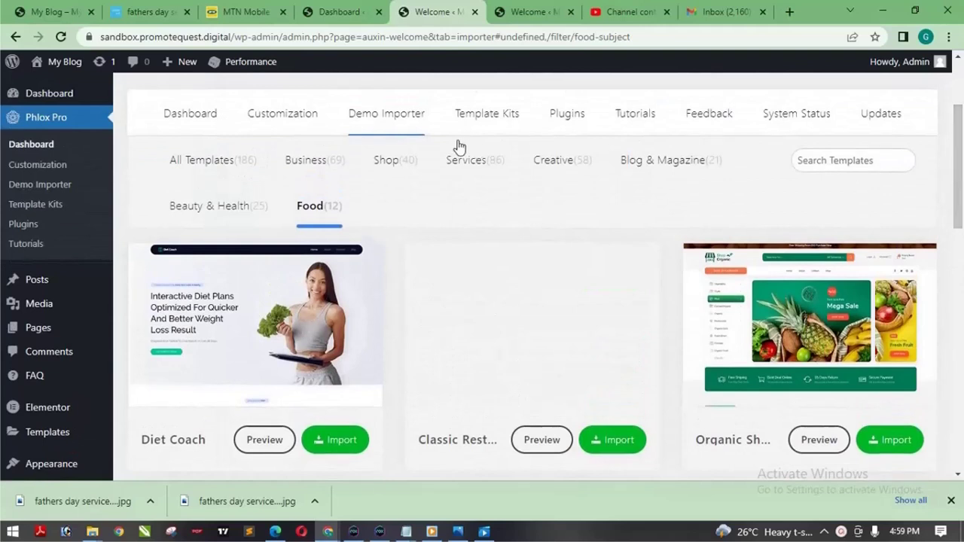
Filter the demos to Business and open the previews of "Modern Co..." and "Business So..." in new browser tabs.
{"action": "left_click", "coordinate": [309, 174]}
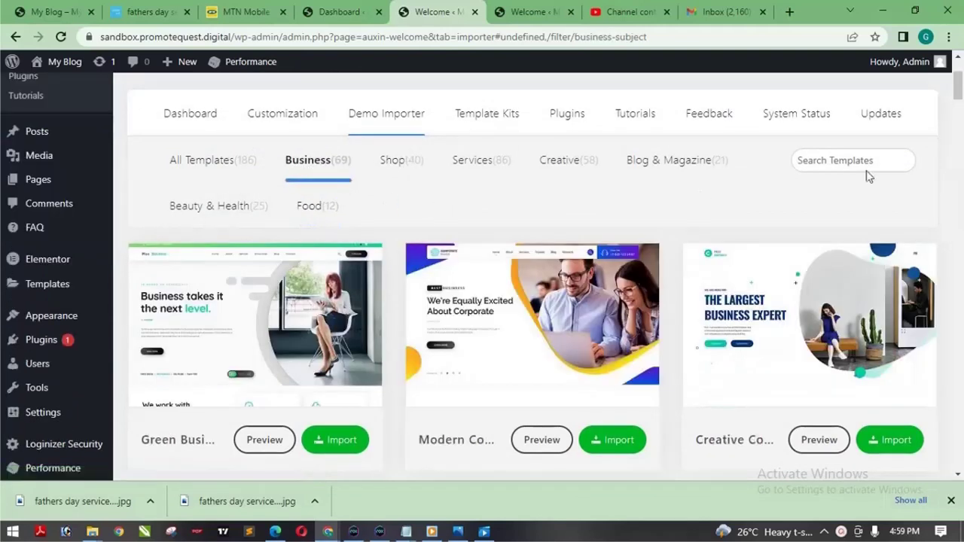
{"action": "left_click_drag", "start_coordinate": [959, 90], "coordinate": [959, 80]}
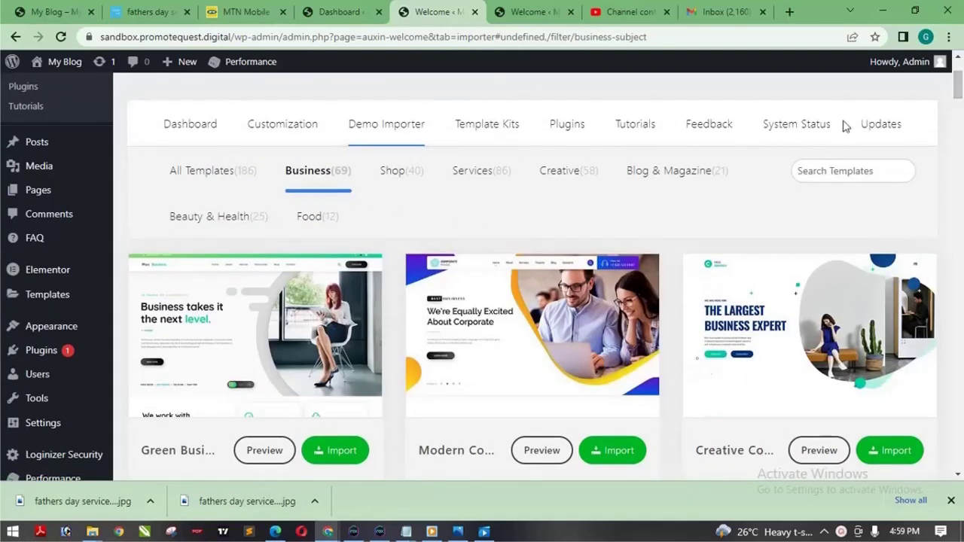
{"action": "right_click", "coordinate": [543, 452]}
{"action": "left_click", "coordinate": [580, 340]}
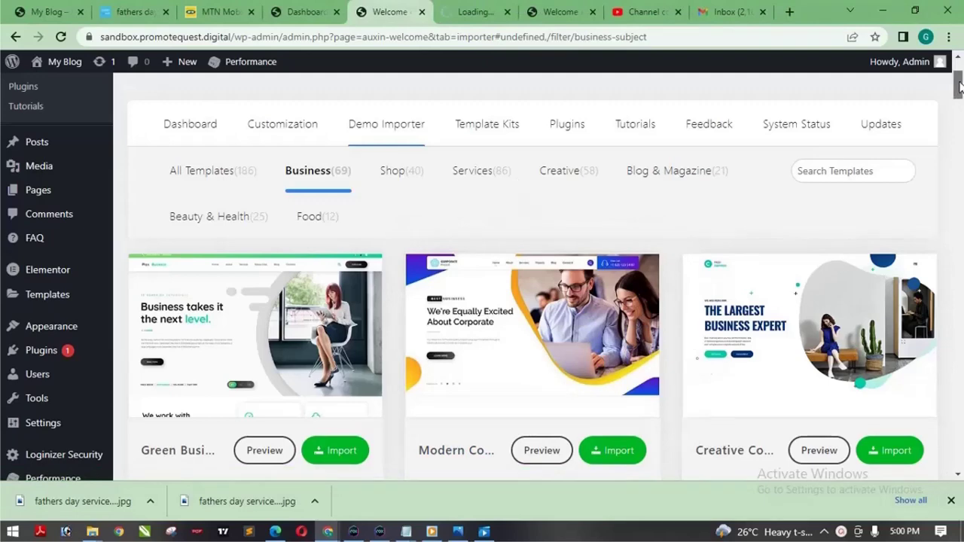
{"action": "left_click_drag", "start_coordinate": [960, 87], "coordinate": [960, 122]}
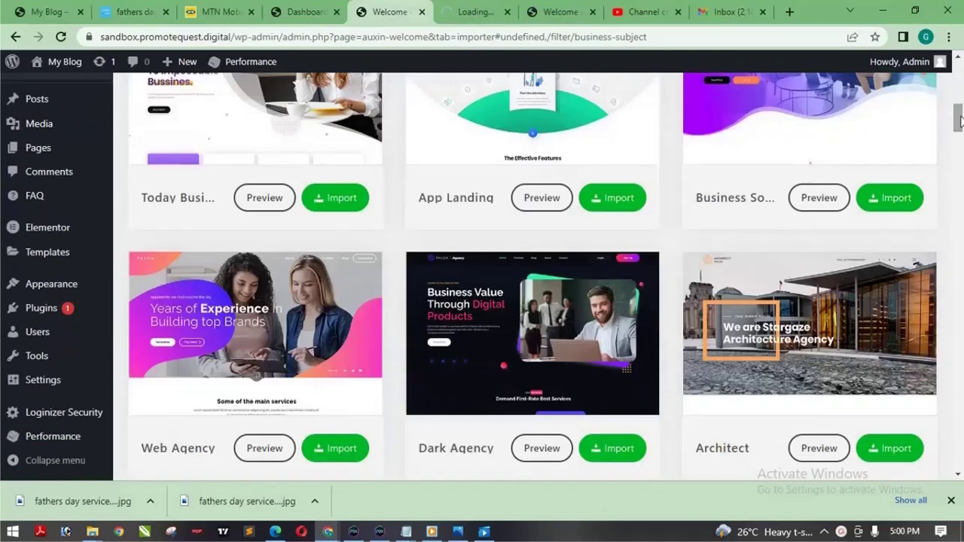
{"action": "right_click", "coordinate": [812, 205]}
{"action": "left_click", "coordinate": [847, 211]}
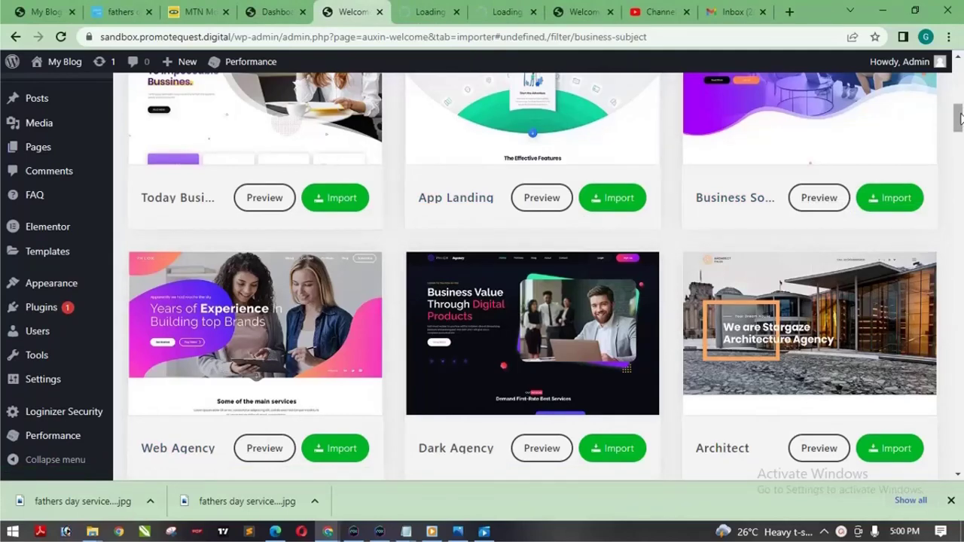
Filter the demos to Shop and open the General Shop preview in a new browser tab.
{"action": "left_click_drag", "start_coordinate": [961, 117], "coordinate": [961, 85]}
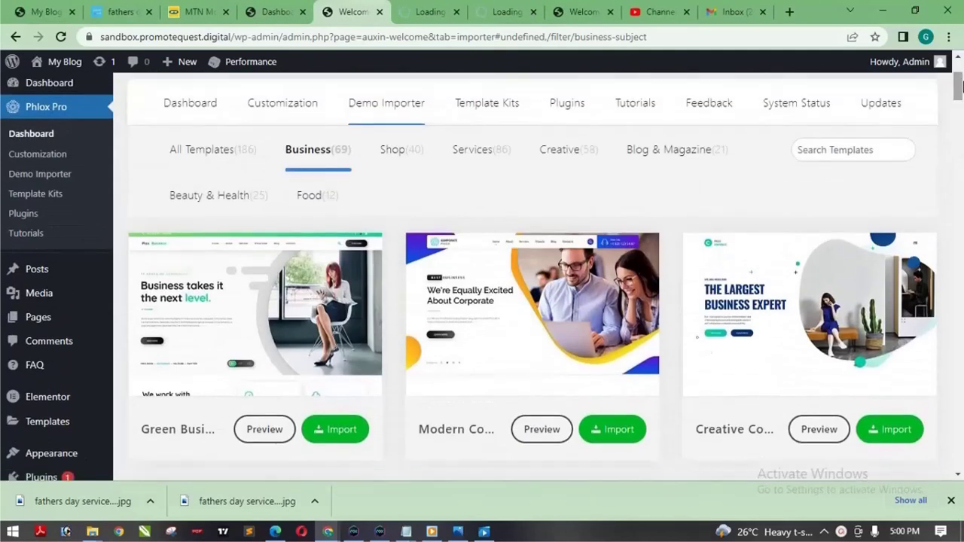
{"action": "left_click", "coordinate": [390, 154]}
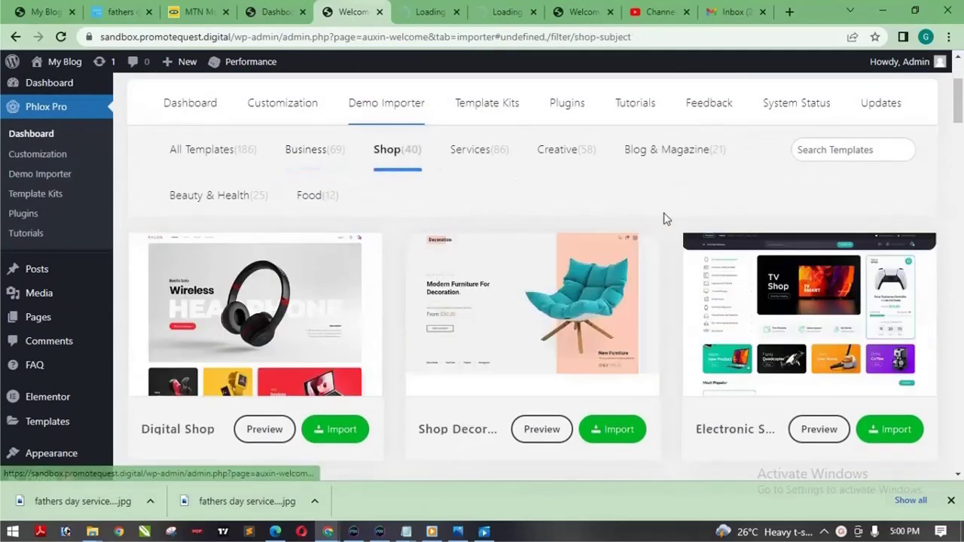
{"action": "scroll", "coordinate": [961, 113], "scroll_direction": "down", "scroll_amount": 3}
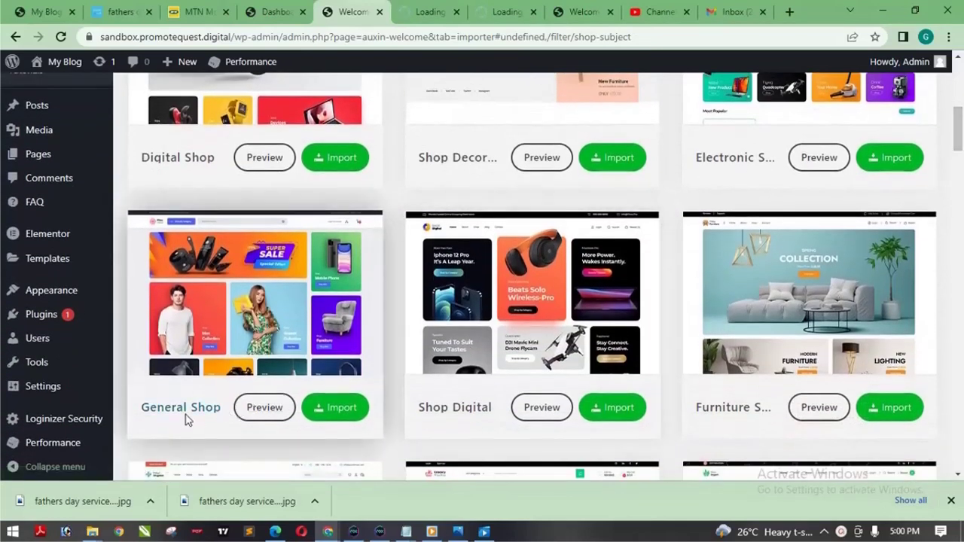
{"action": "right_click", "coordinate": [245, 413]}
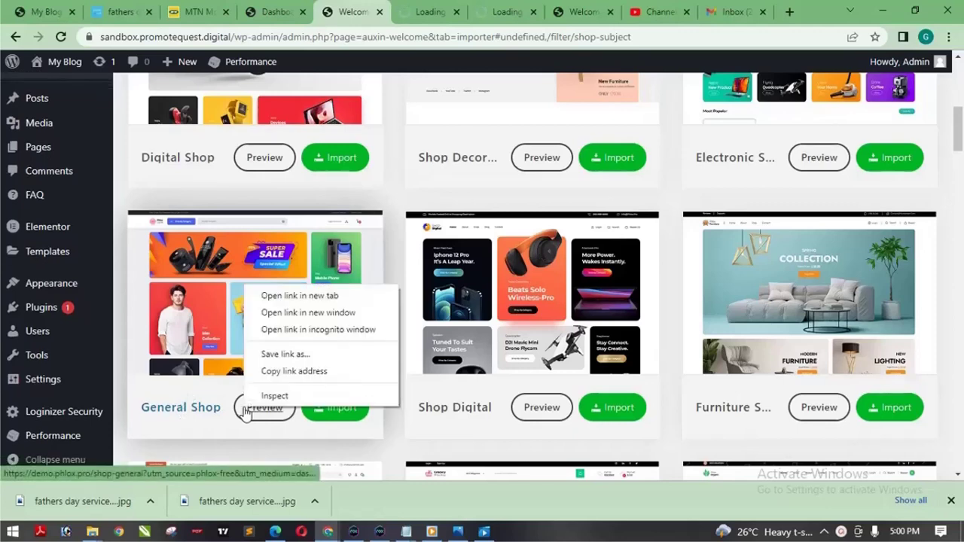
{"action": "left_click", "coordinate": [299, 296]}
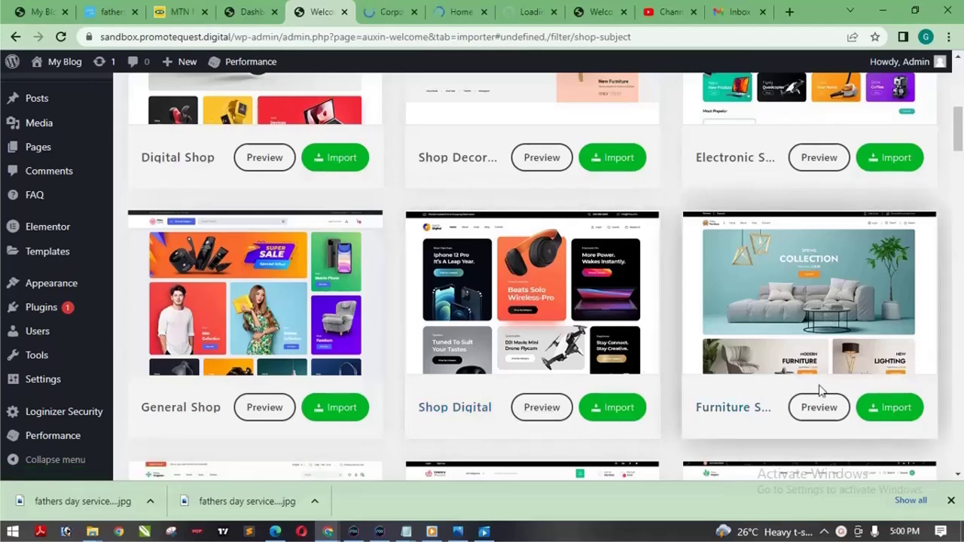
Open the previews of the "Furniture S..." and "Grocery Sh..." demos in new browser tabs.
{"action": "right_click", "coordinate": [806, 414]}
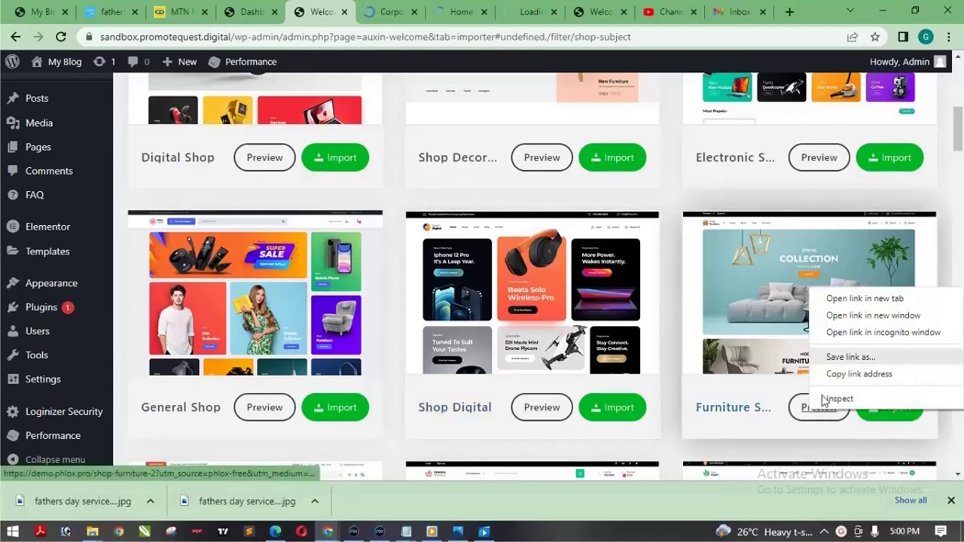
{"action": "left_click", "coordinate": [852, 301]}
{"action": "left_click_drag", "start_coordinate": [960, 132], "coordinate": [960, 158]}
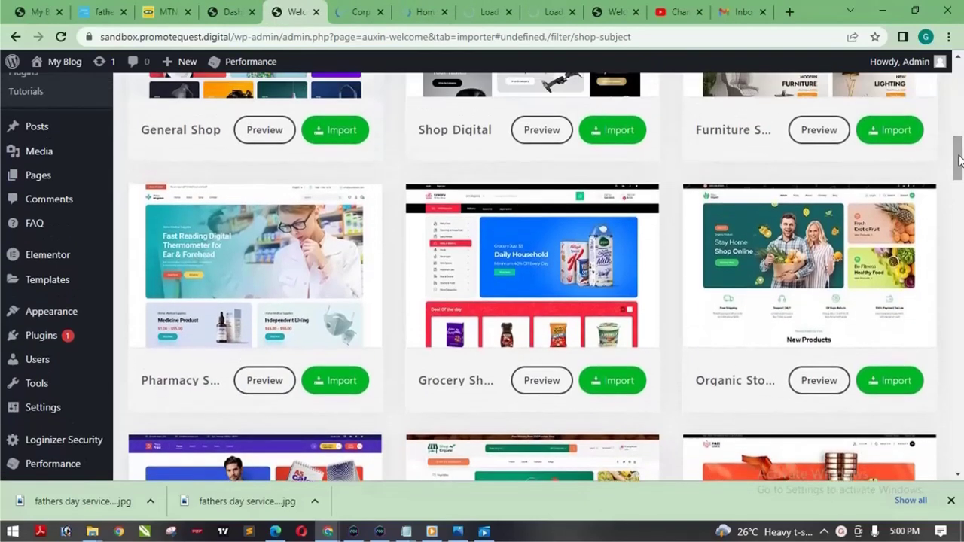
{"action": "right_click", "coordinate": [538, 392]}
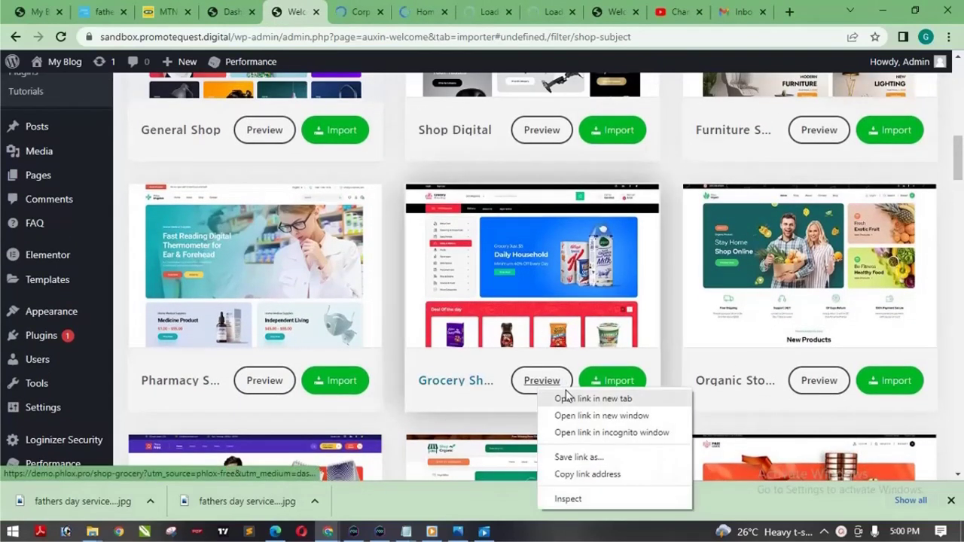
{"action": "left_click", "coordinate": [566, 398]}
Filter the demos to Services and open the "Cryptocurr..." preview in a new browser tab.
{"action": "left_click_drag", "start_coordinate": [961, 156], "coordinate": [961, 90]}
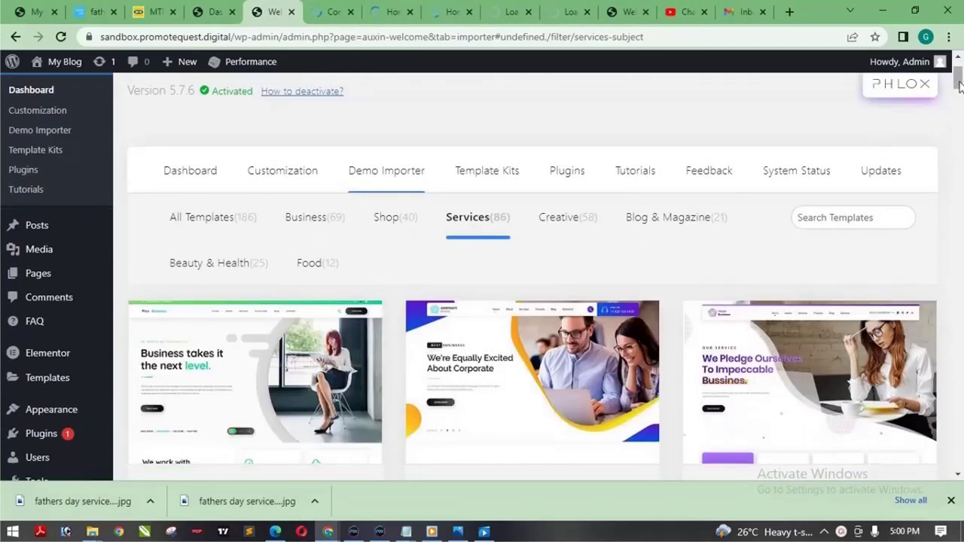
{"action": "left_click_drag", "start_coordinate": [961, 85], "coordinate": [958, 292]}
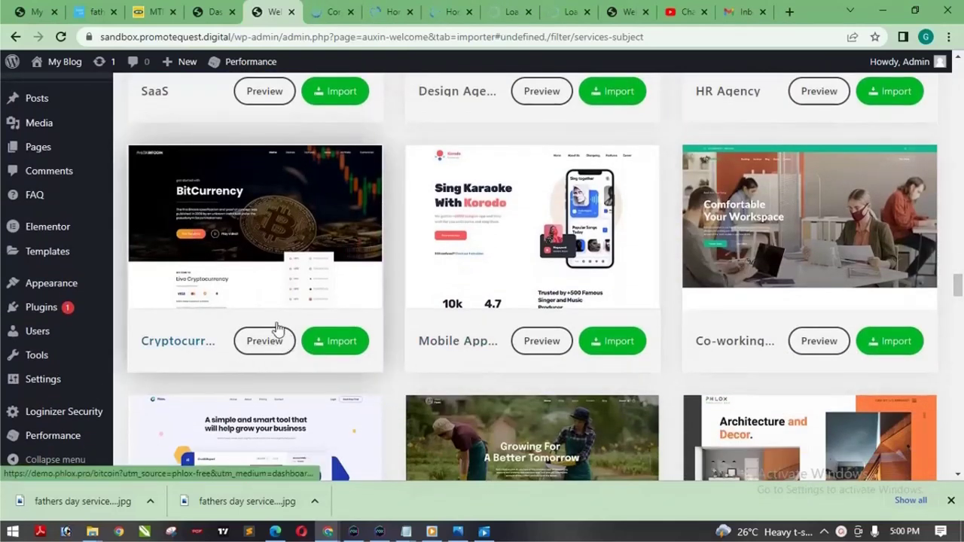
{"action": "left_click", "coordinate": [304, 354]}
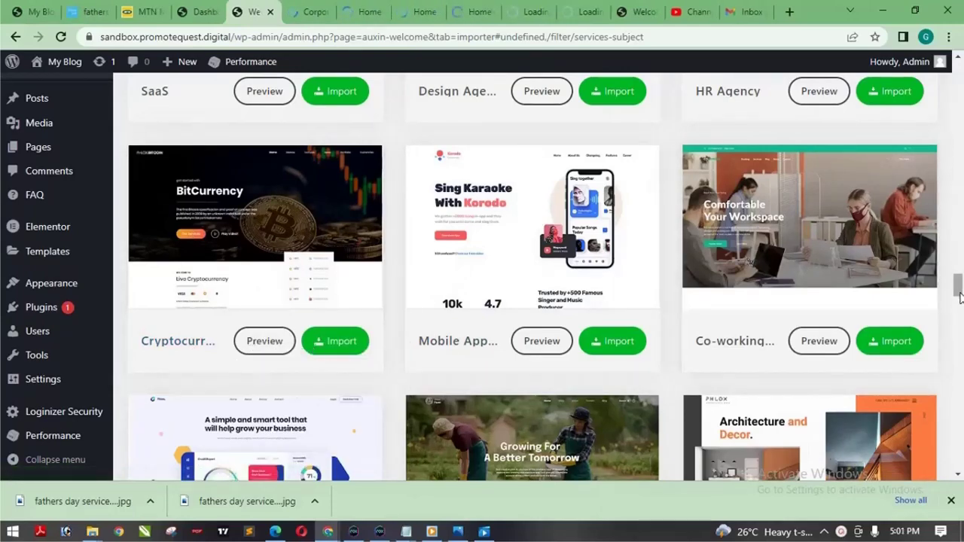
Open the preview of the "Crypto Bit" demo from the Services category in a new browser tab.
{"action": "left_click_drag", "start_coordinate": [959, 292], "coordinate": [955, 402]}
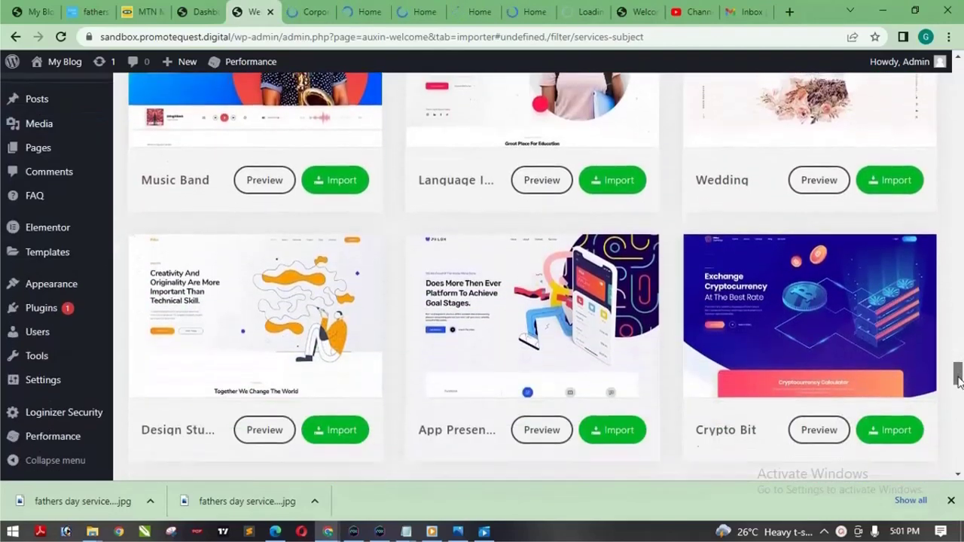
{"action": "right_click", "coordinate": [822, 424]}
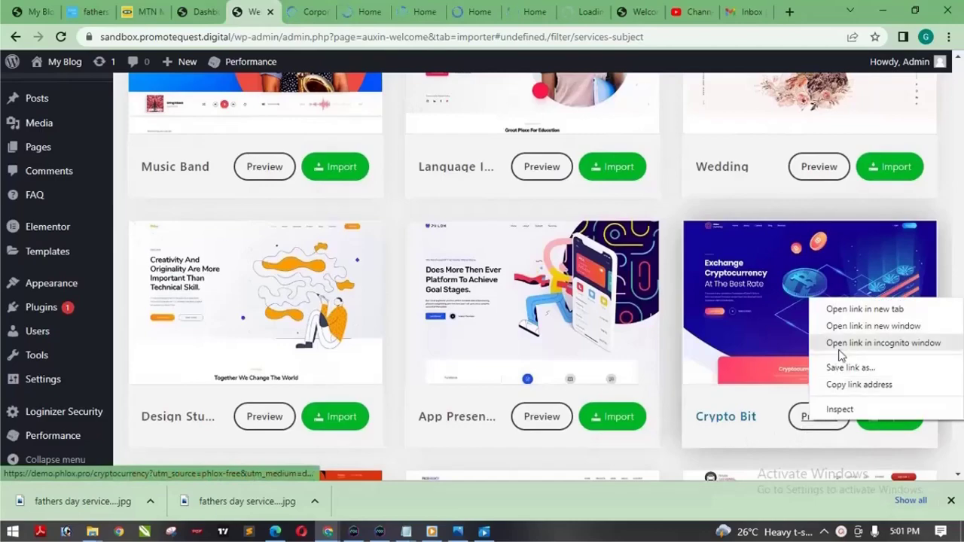
{"action": "left_click", "coordinate": [847, 310]}
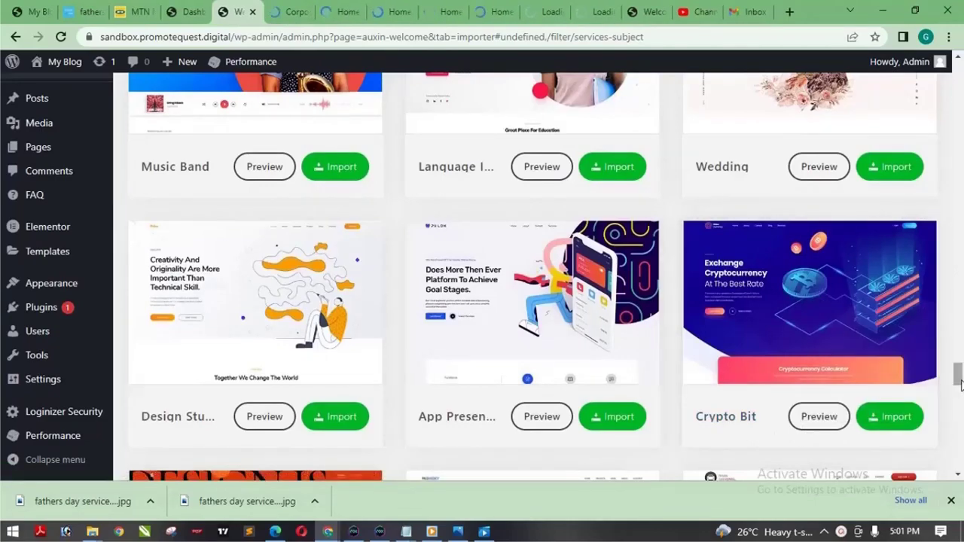
{"action": "left_click_drag", "start_coordinate": [960, 385], "coordinate": [959, 343]}
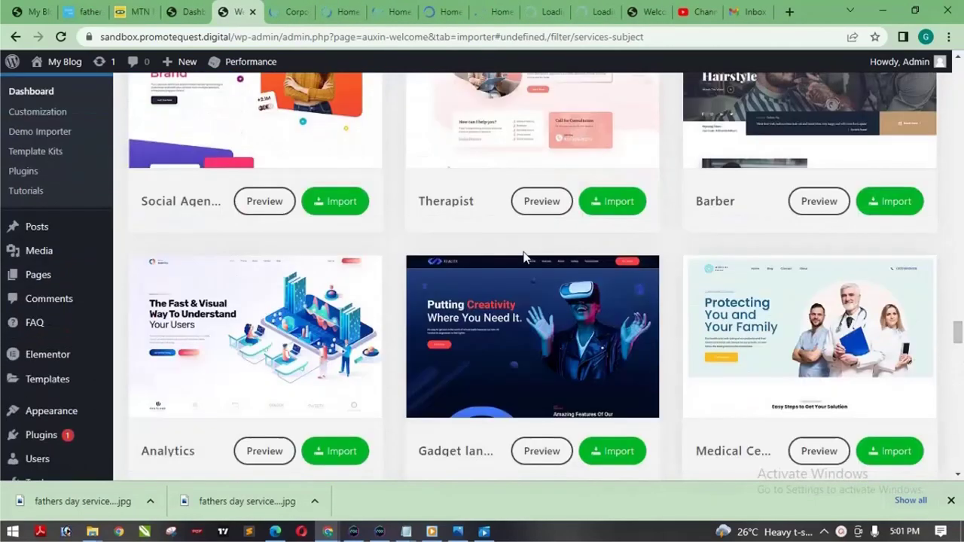
Look through the home and About pages of the Corporate Phlox preview, closing its chat window, and open its Services page.
{"action": "left_click", "coordinate": [294, 12]}
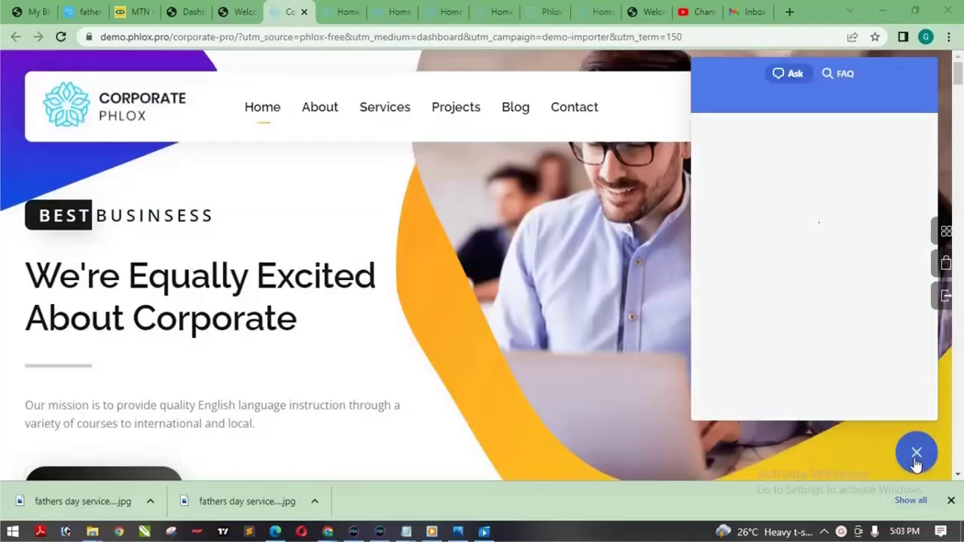
{"action": "left_click", "coordinate": [913, 460]}
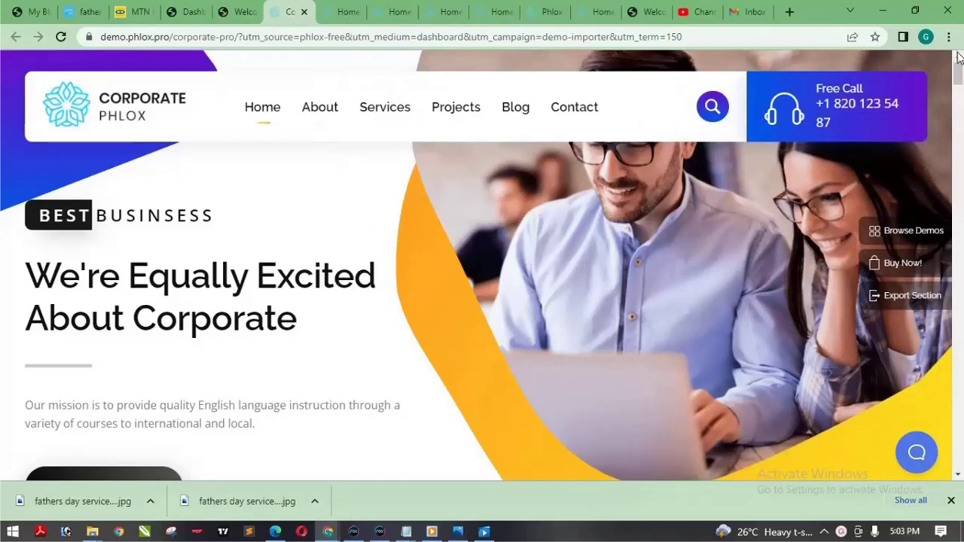
{"action": "left_click_drag", "start_coordinate": [960, 76], "coordinate": [959, 247]}
{"action": "left_click_drag", "start_coordinate": [962, 290], "coordinate": [961, 279]}
{"action": "left_click_drag", "start_coordinate": [959, 276], "coordinate": [962, 45]}
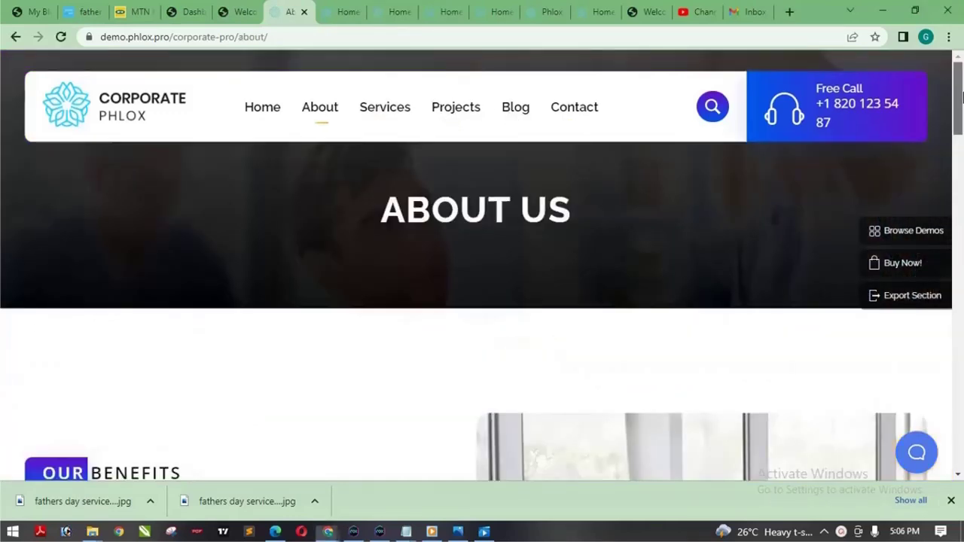
{"action": "mouse_move", "coordinate": [962, 92]}
{"action": "left_mouse_down"}
{"action": "mouse_move", "coordinate": [961, 452]}
{"action": "mouse_move", "coordinate": [960, 90]}
{"action": "left_mouse_up"}
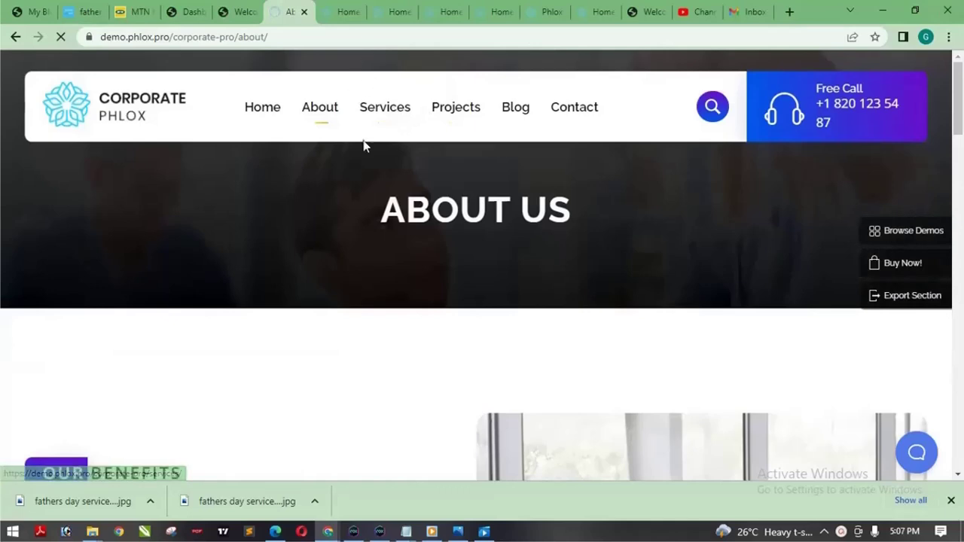
Switch to the Business Solutions preview, close its chat window and look through the home page.
{"action": "left_click", "coordinate": [341, 13]}
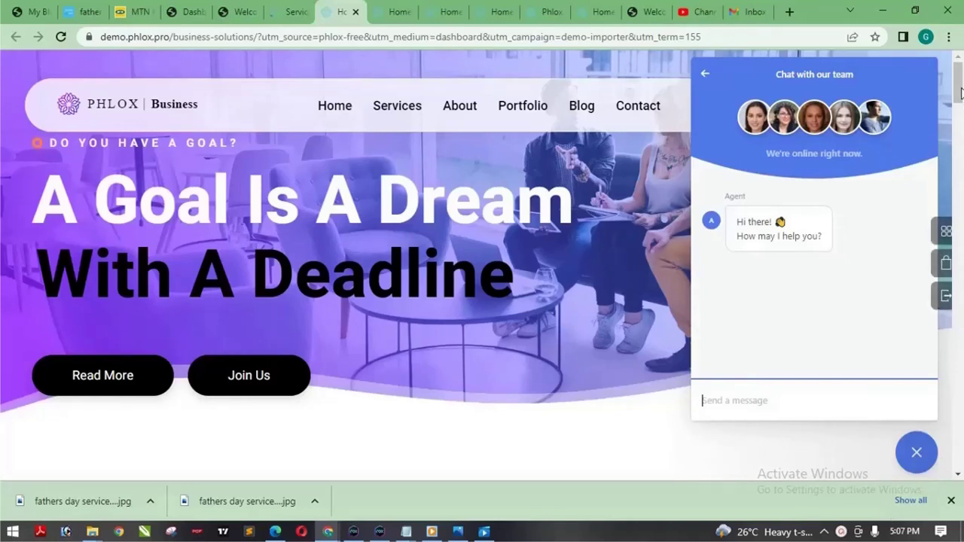
{"action": "left_click_drag", "start_coordinate": [962, 92], "coordinate": [960, 119]}
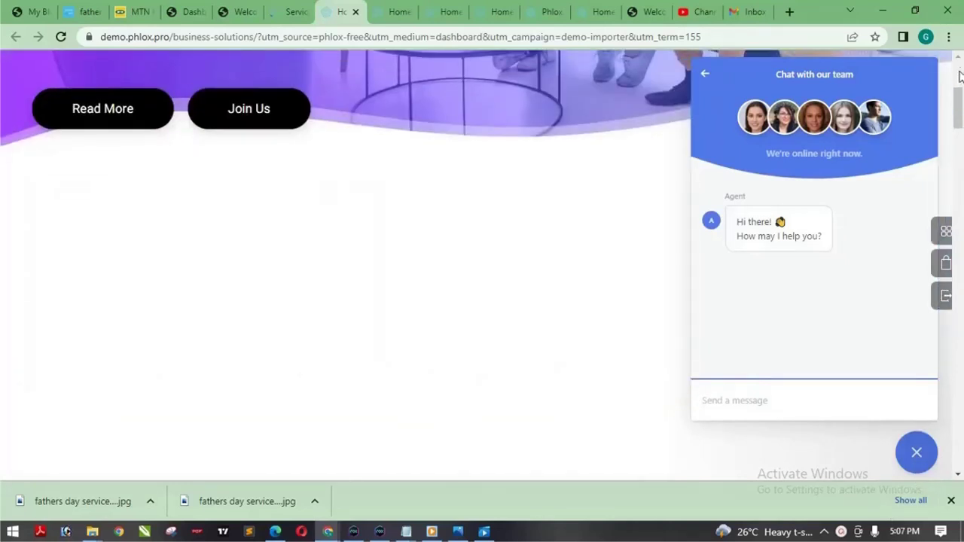
{"action": "scroll", "coordinate": [960, 75], "scroll_direction": "up", "scroll_amount": 1}
{"action": "scroll", "coordinate": [960, 94], "scroll_direction": "down", "scroll_amount": 7}
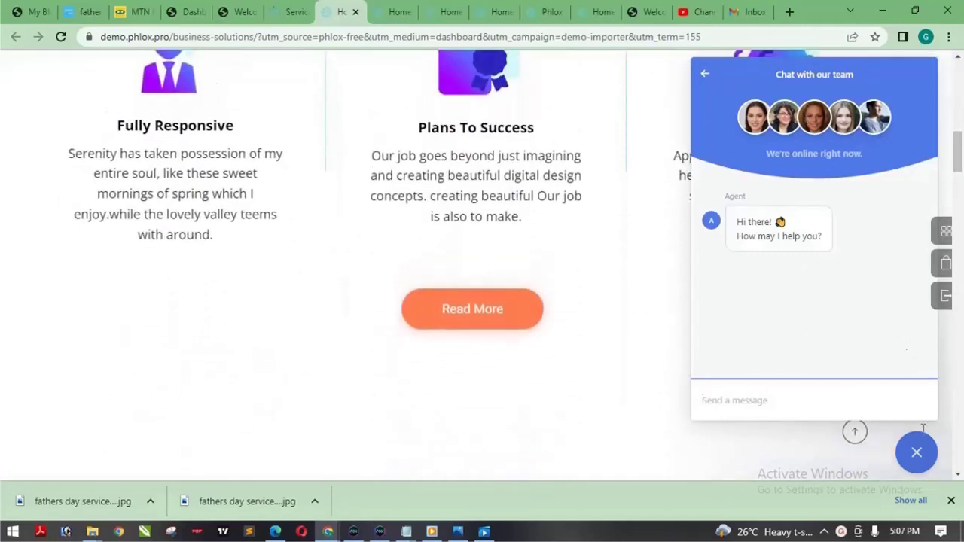
{"action": "left_click", "coordinate": [917, 453]}
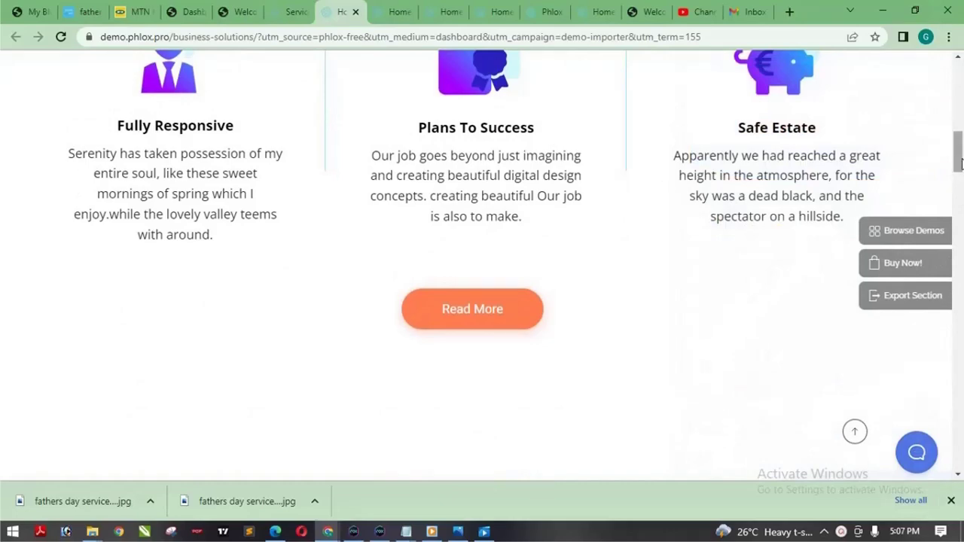
{"action": "left_click_drag", "start_coordinate": [960, 165], "coordinate": [960, 75]}
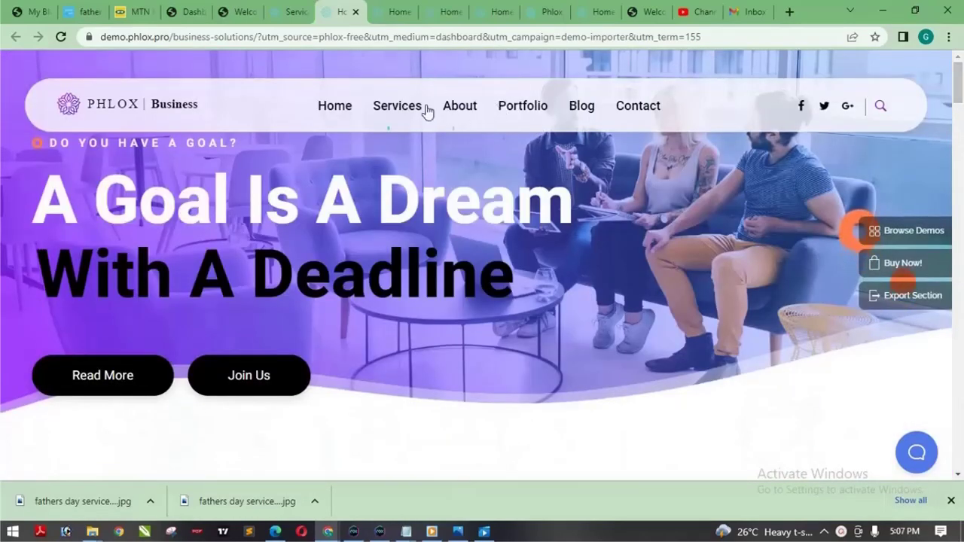
Look over the General Shop preview, closing its chat window and displaying the Shop by Category list.
{"action": "left_click", "coordinate": [395, 12]}
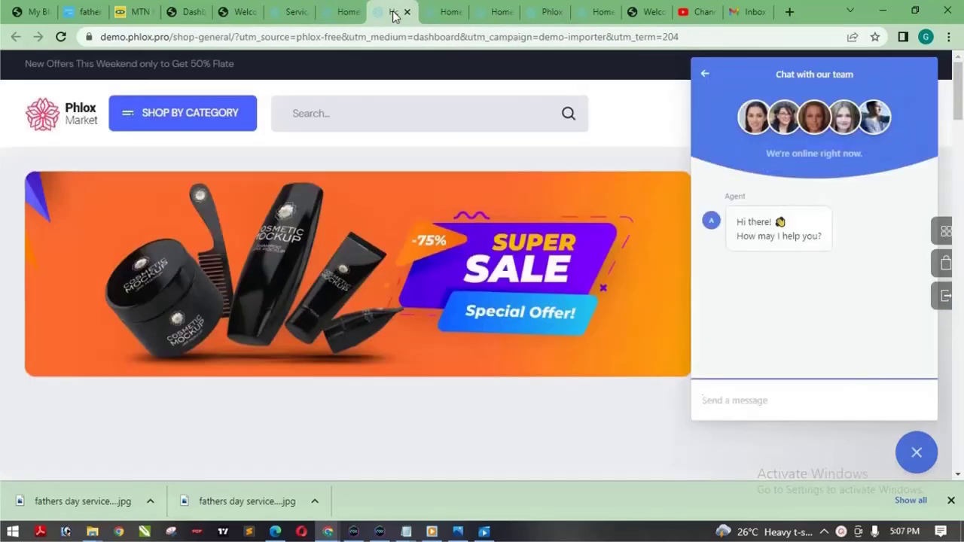
{"action": "left_click", "coordinate": [919, 467]}
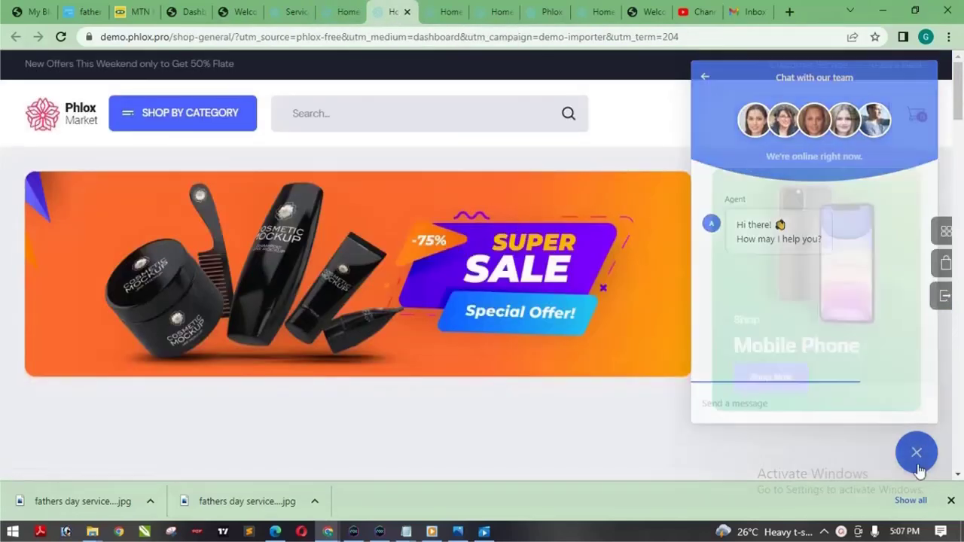
{"action": "mouse_move", "coordinate": [962, 92]}
{"action": "left_mouse_down"}
{"action": "mouse_move", "coordinate": [960, 437]}
{"action": "mouse_move", "coordinate": [961, 90]}
{"action": "left_mouse_up"}
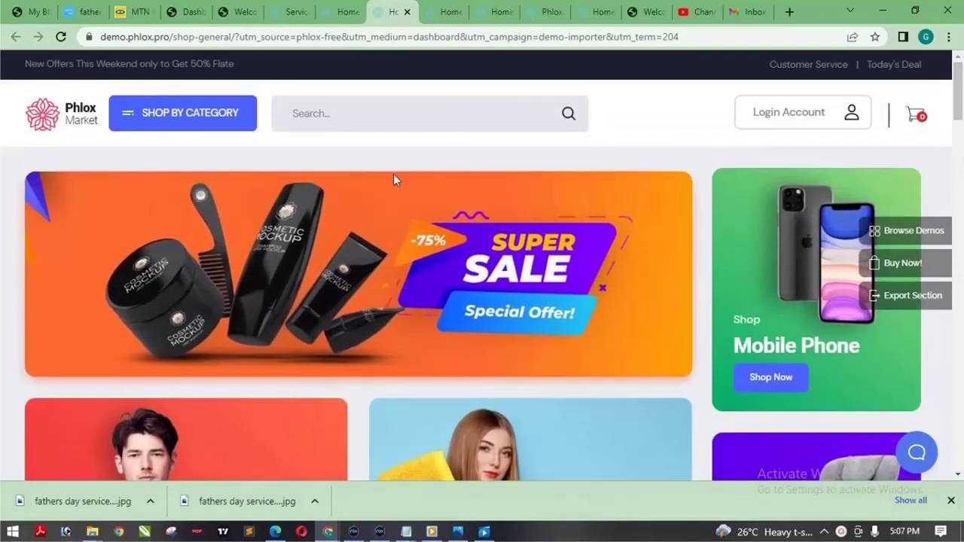
{"action": "mouse_move", "coordinate": [911, 119]}
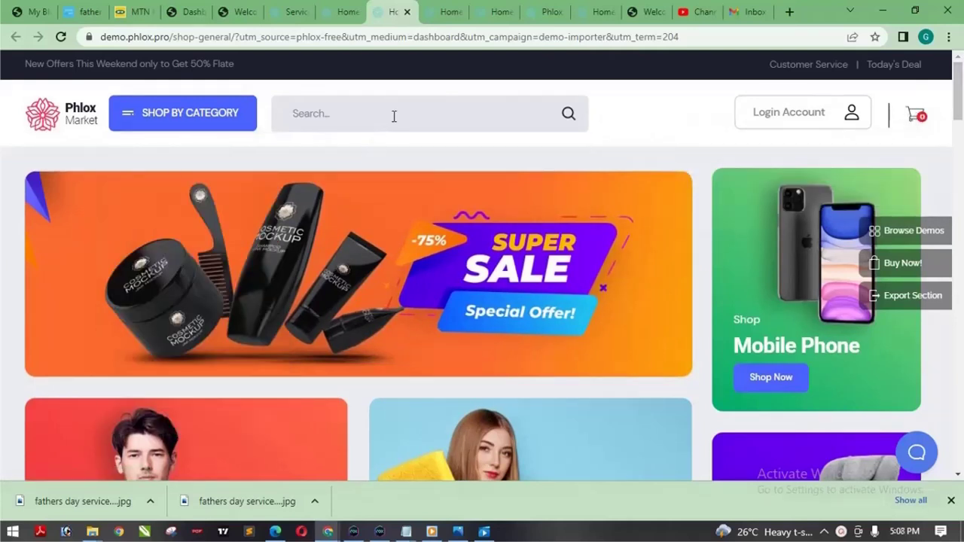
{"action": "mouse_move", "coordinate": [167, 114]}
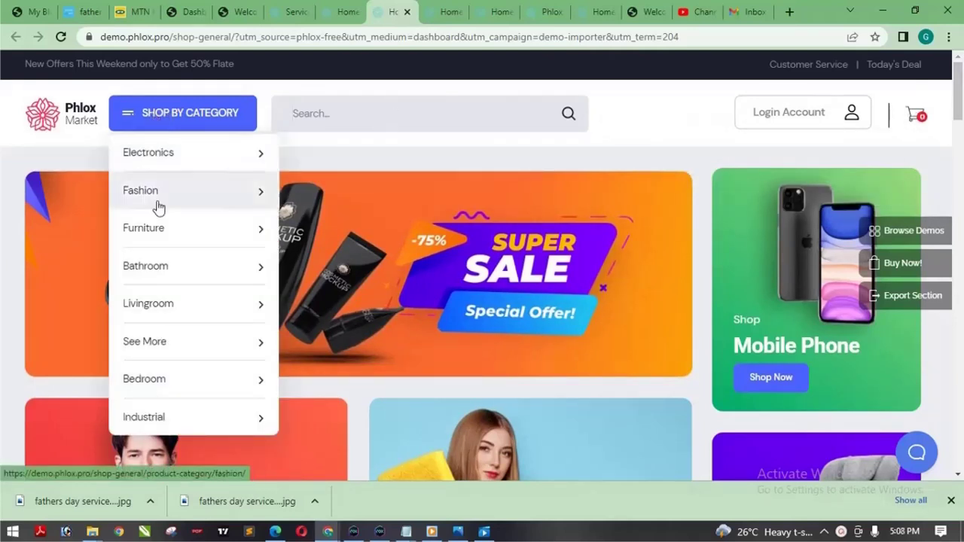
Switch to the Phlox Furniture preview, close its chat window and look through the home page.
{"action": "left_click", "coordinate": [441, 13]}
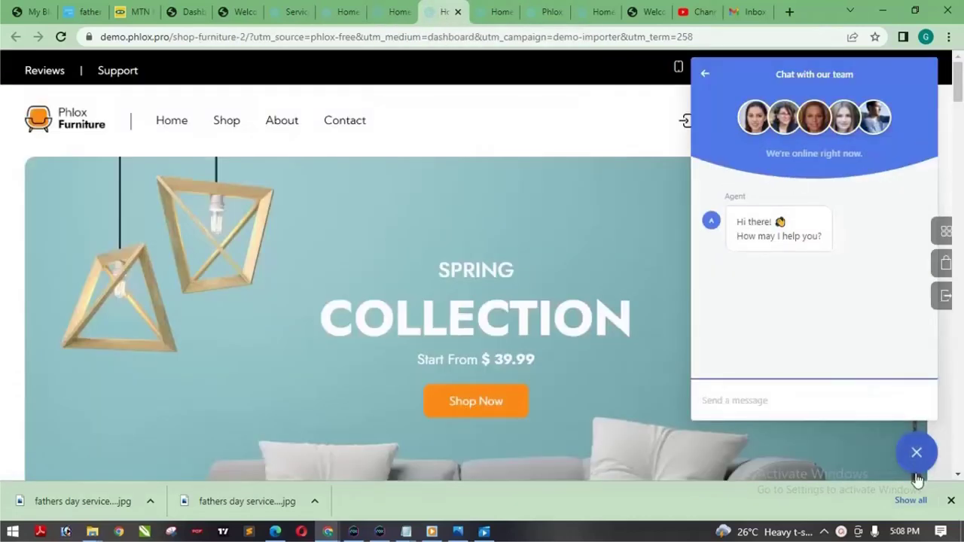
{"action": "left_click", "coordinate": [918, 461]}
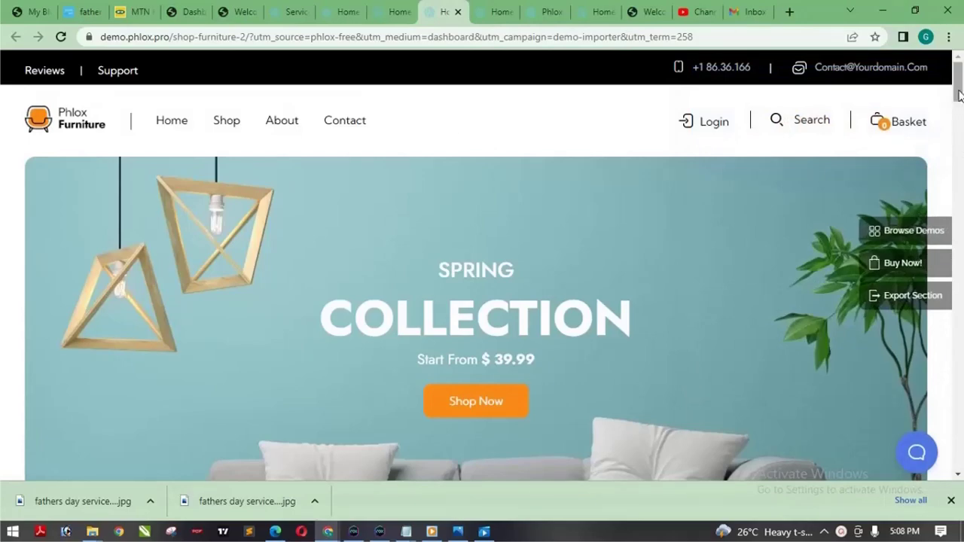
{"action": "mouse_move", "coordinate": [959, 94]}
{"action": "left_mouse_down"}
{"action": "mouse_move", "coordinate": [959, 354]}
{"action": "mouse_move", "coordinate": [945, 311]}
{"action": "mouse_move", "coordinate": [959, 446]}
{"action": "mouse_move", "coordinate": [959, 106]}
{"action": "left_mouse_up"}
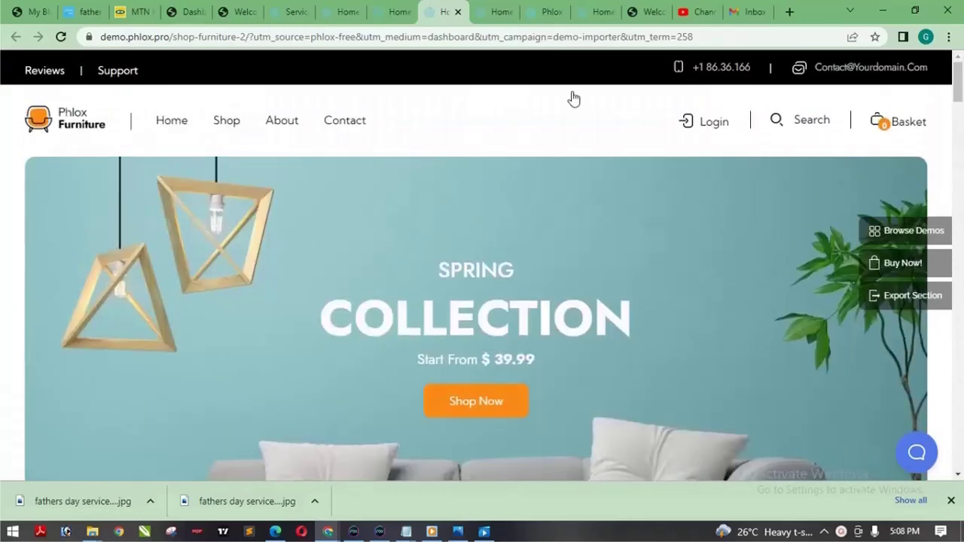
Look through the Grocery shop preview, including its category list, product grid and Deal of the Day section, with the chat window closed.
{"action": "left_click", "coordinate": [485, 12]}
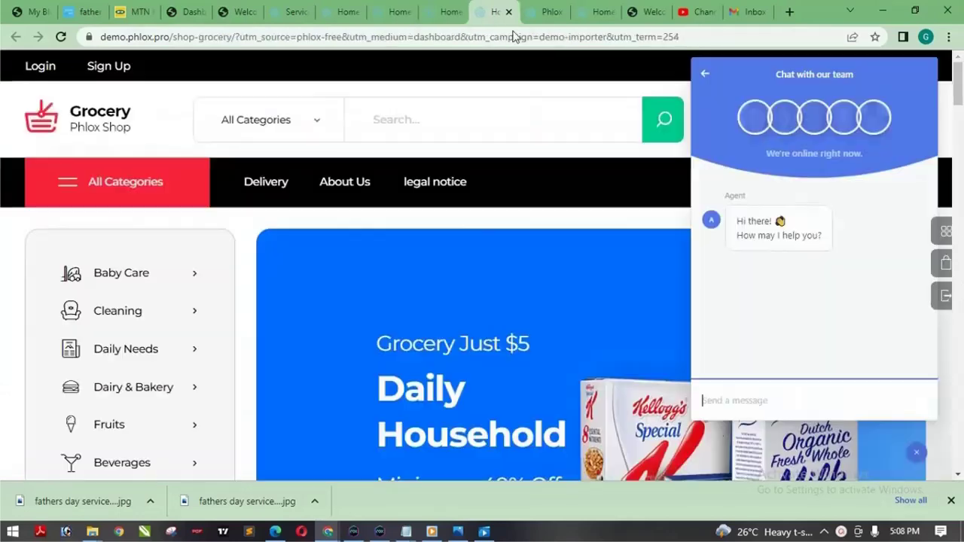
{"action": "left_click", "coordinate": [917, 453]}
{"action": "left_click_drag", "start_coordinate": [959, 89], "coordinate": [955, 179]}
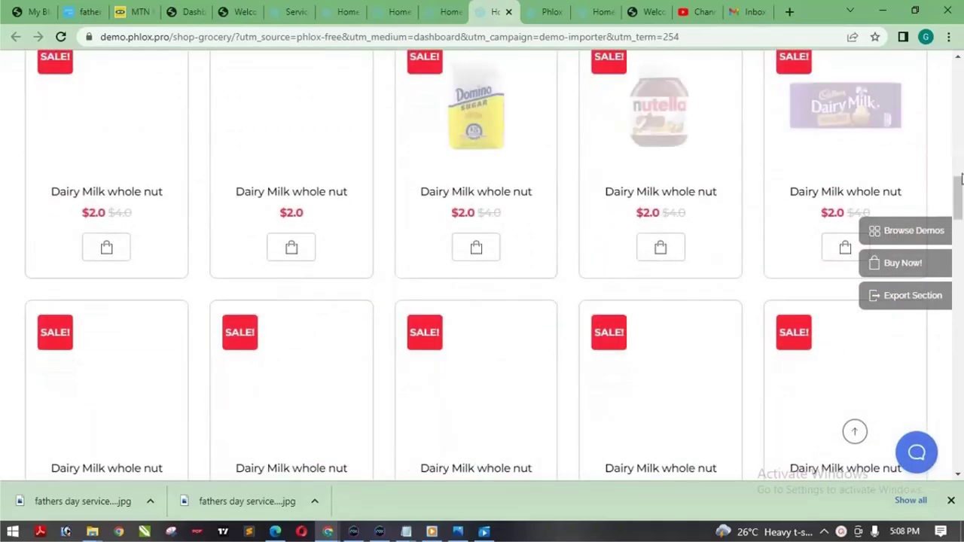
{"action": "scroll", "coordinate": [957, 148], "scroll_direction": "up", "scroll_amount": 5}
{"action": "left_click_drag", "start_coordinate": [962, 186], "coordinate": [962, 90]}
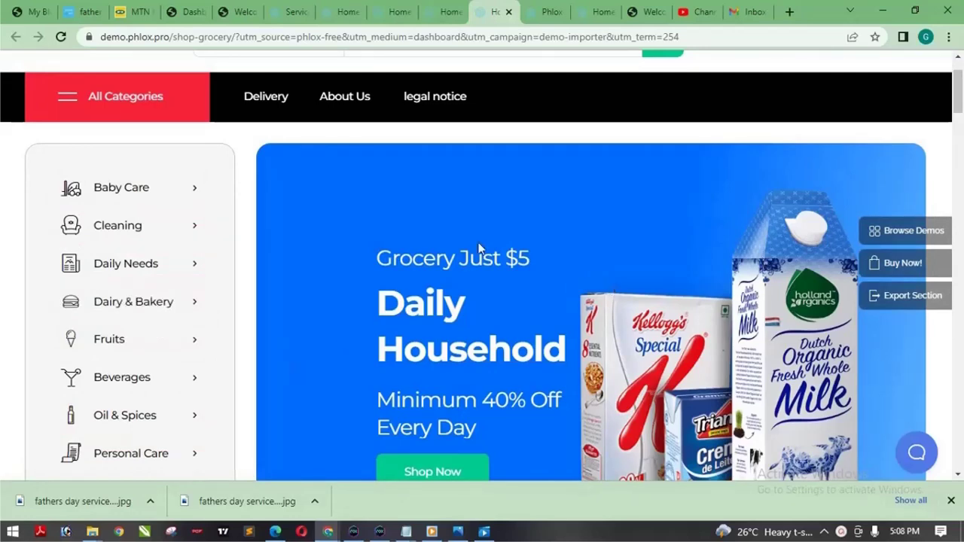
{"action": "mouse_move", "coordinate": [962, 90]}
{"action": "left_mouse_down"}
{"action": "mouse_move", "coordinate": [962, 115]}
{"action": "mouse_move", "coordinate": [962, 103]}
{"action": "left_mouse_up"}
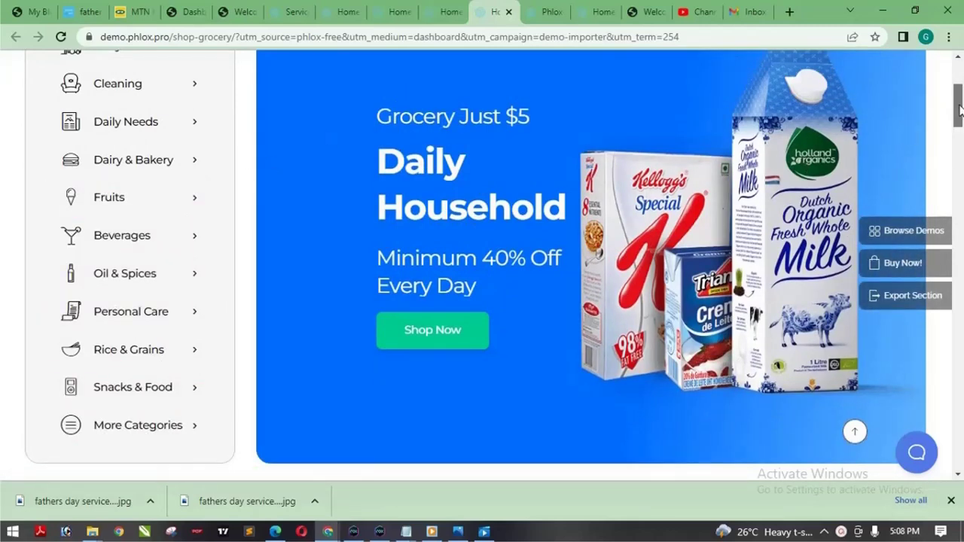
{"action": "left_click_drag", "start_coordinate": [961, 110], "coordinate": [960, 155]}
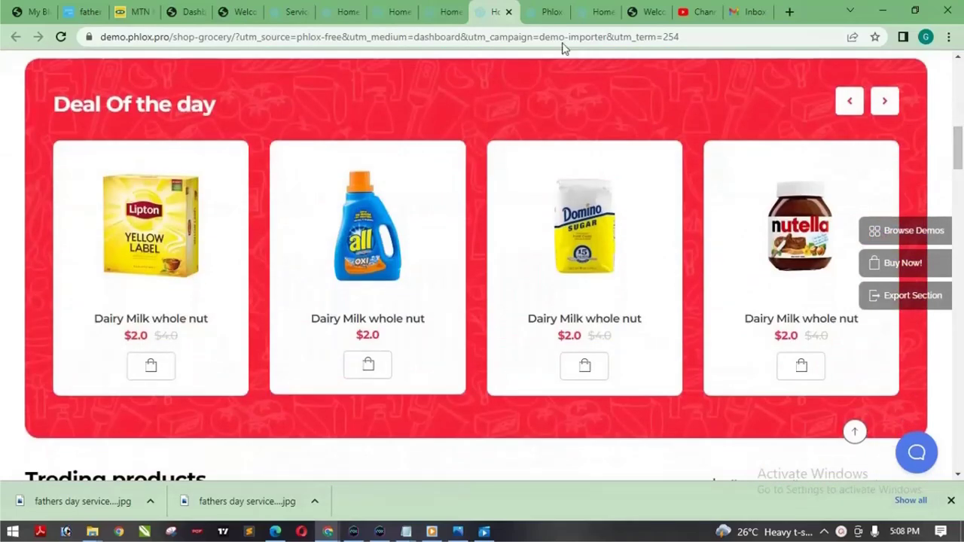
Switch to the Phlox Bitcoin preview, close its chat window and look over the page.
{"action": "left_click", "coordinate": [551, 13]}
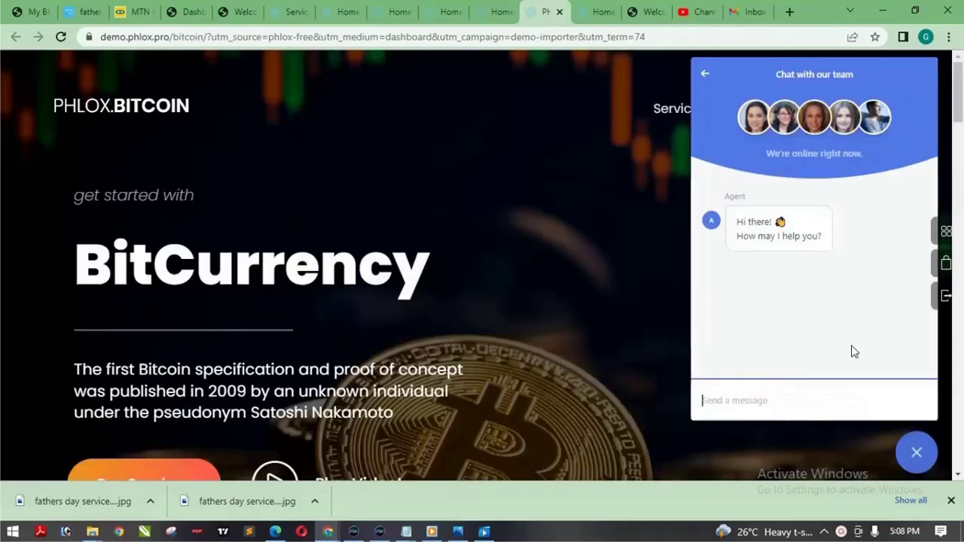
{"action": "left_click", "coordinate": [916, 454]}
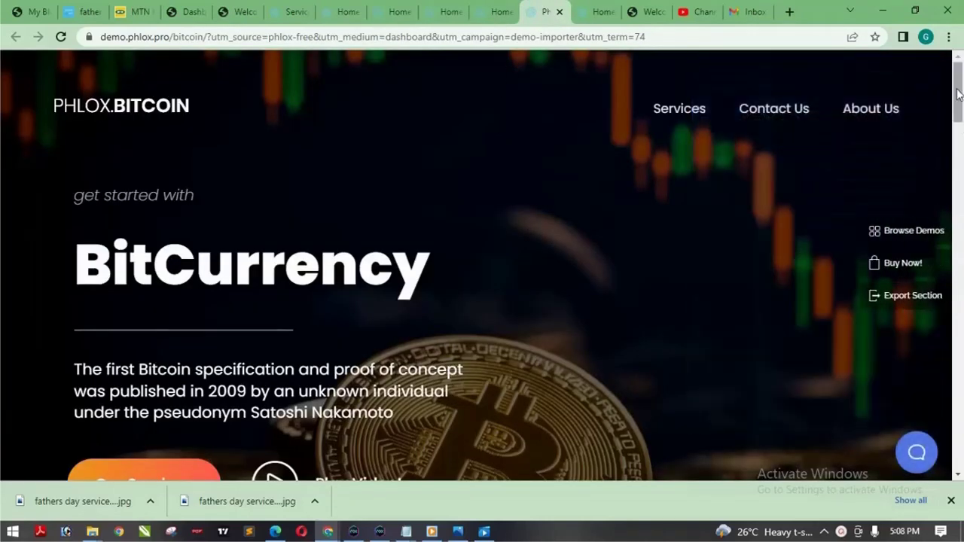
{"action": "mouse_move", "coordinate": [959, 92]}
{"action": "left_mouse_down"}
{"action": "mouse_move", "coordinate": [962, 445]}
{"action": "mouse_move", "coordinate": [961, 80]}
{"action": "left_mouse_up"}
Switch to the Crypto Bit preview, close its chat window and bring up the Cryptocurrency Calculator section.
{"action": "left_click", "coordinate": [597, 12]}
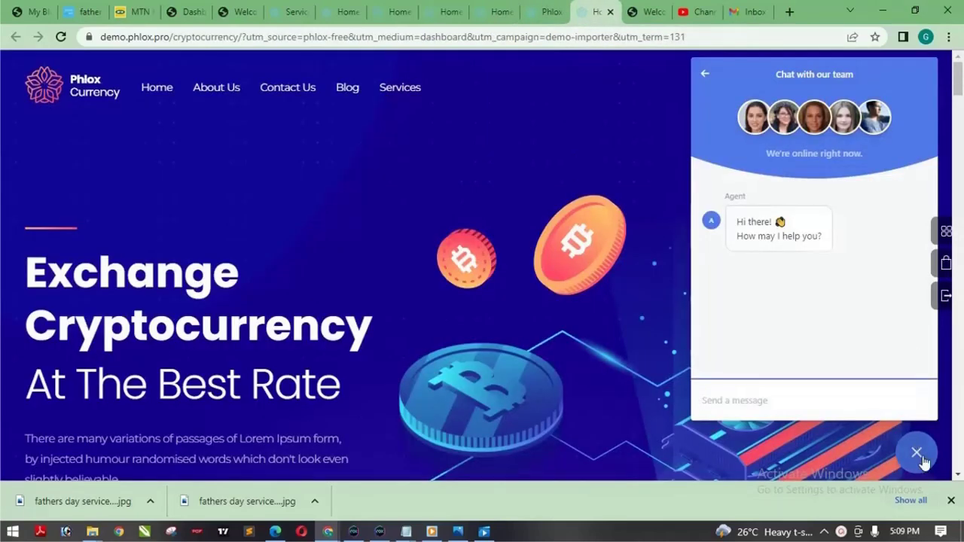
{"action": "left_click", "coordinate": [919, 455]}
{"action": "left_click_drag", "start_coordinate": [961, 84], "coordinate": [961, 141]}
Try the Cryptocurrency Calculator's target currency as EUR and USD, and return to the beginning of the page.
{"action": "left_click", "coordinate": [810, 188]}
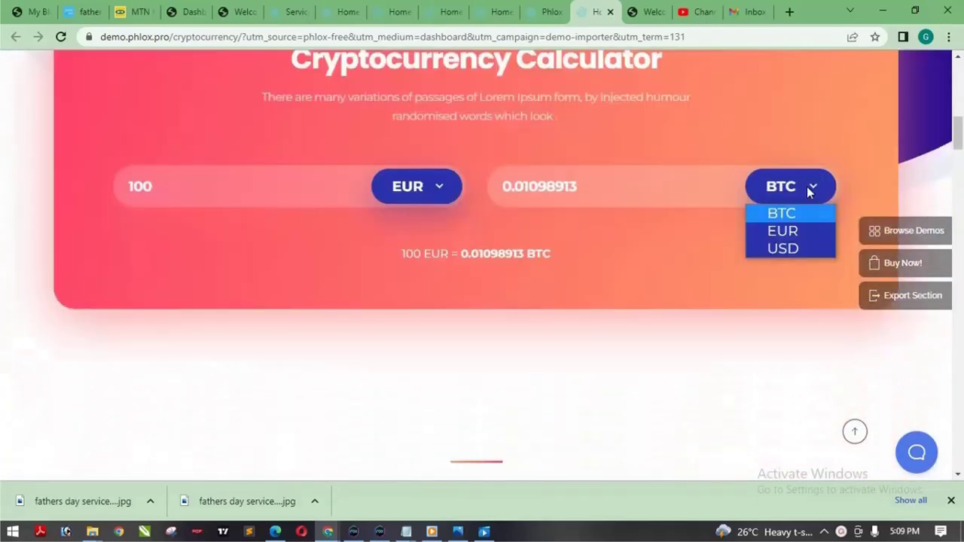
{"action": "left_click", "coordinate": [785, 230]}
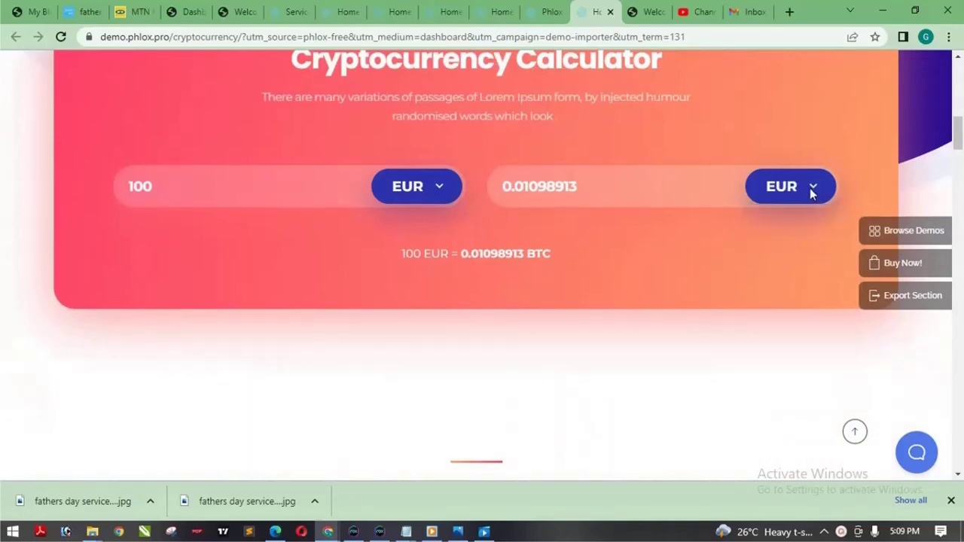
{"action": "left_click", "coordinate": [810, 187]}
{"action": "left_click", "coordinate": [792, 248]}
{"action": "left_click_drag", "start_coordinate": [962, 136], "coordinate": [963, 25]}
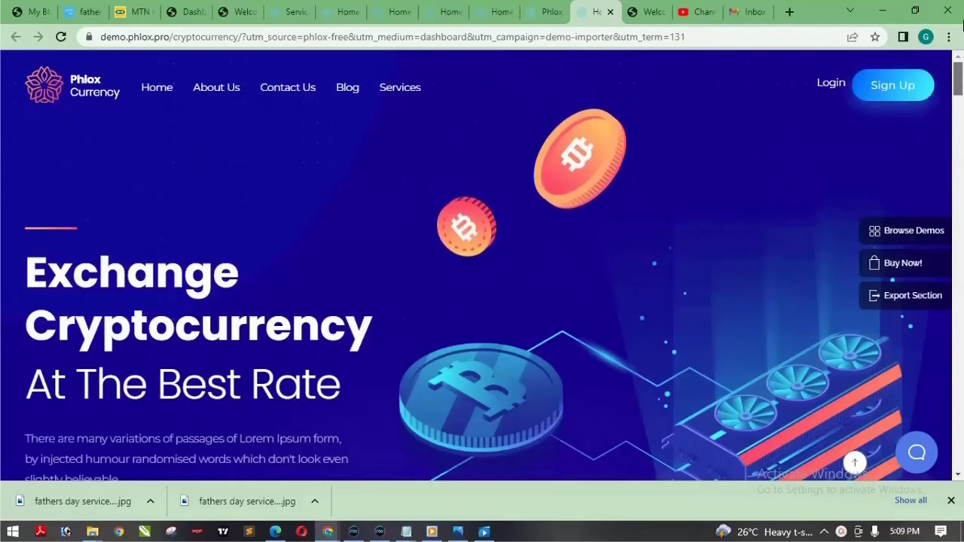
Return to the Phlox Demo Importer and filter the templates by the Shop category.
{"action": "left_click", "coordinate": [294, 12]}
{"action": "left_click", "coordinate": [241, 11]}
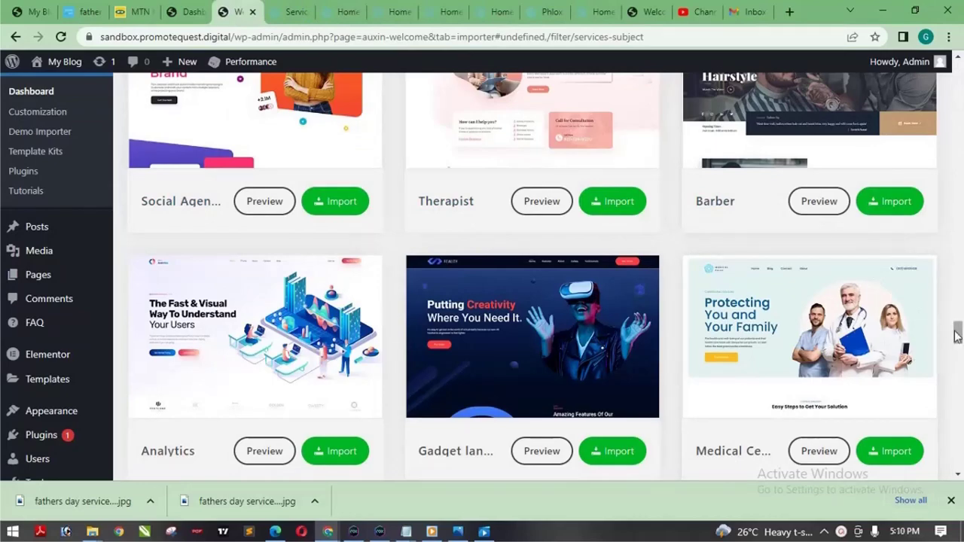
{"action": "left_click_drag", "start_coordinate": [958, 336], "coordinate": [959, 139]}
{"action": "left_click_drag", "start_coordinate": [959, 127], "coordinate": [958, 85]}
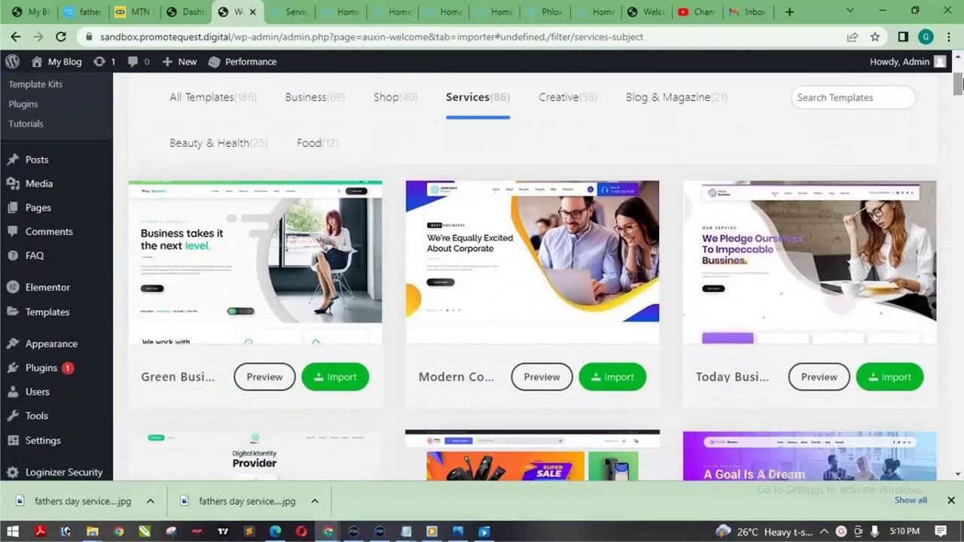
{"action": "left_click", "coordinate": [393, 104]}
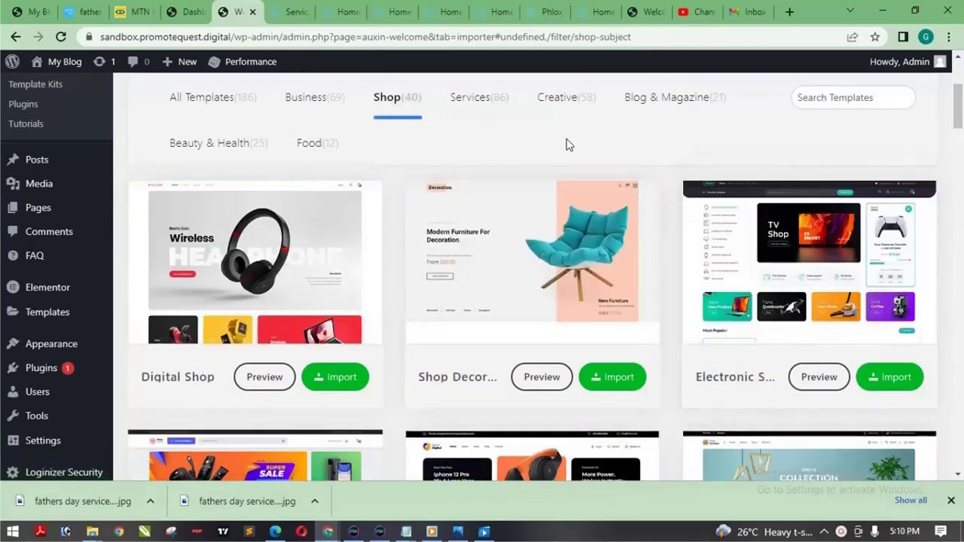
Choose the Retail Shop demo for import, continue past the clean-site notice and install its required plugins.
{"action": "scroll", "coordinate": [962, 181], "scroll_direction": "down", "scroll_amount": 3}
{"action": "scroll", "coordinate": [963, 181], "scroll_direction": "down", "scroll_amount": 10}
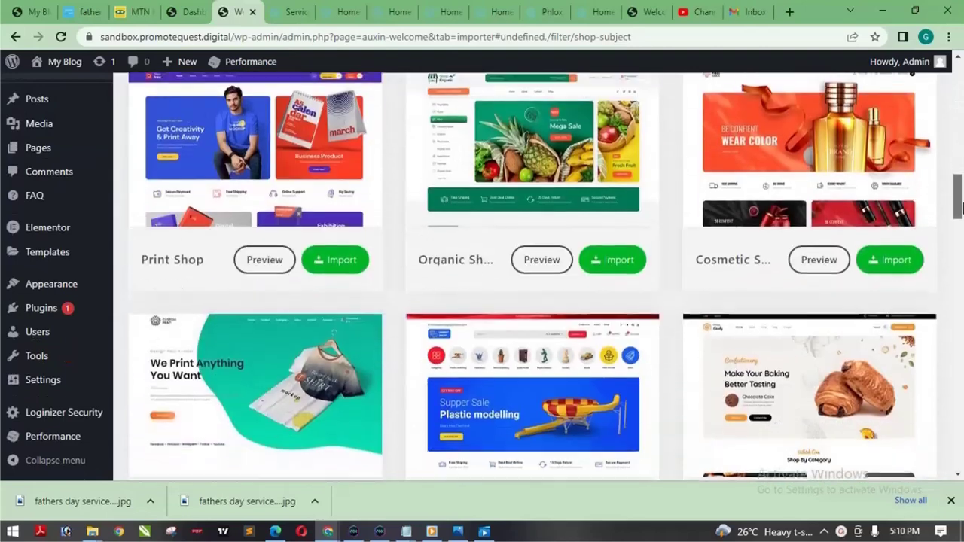
{"action": "scroll", "coordinate": [962, 254], "scroll_direction": "down", "scroll_amount": 1}
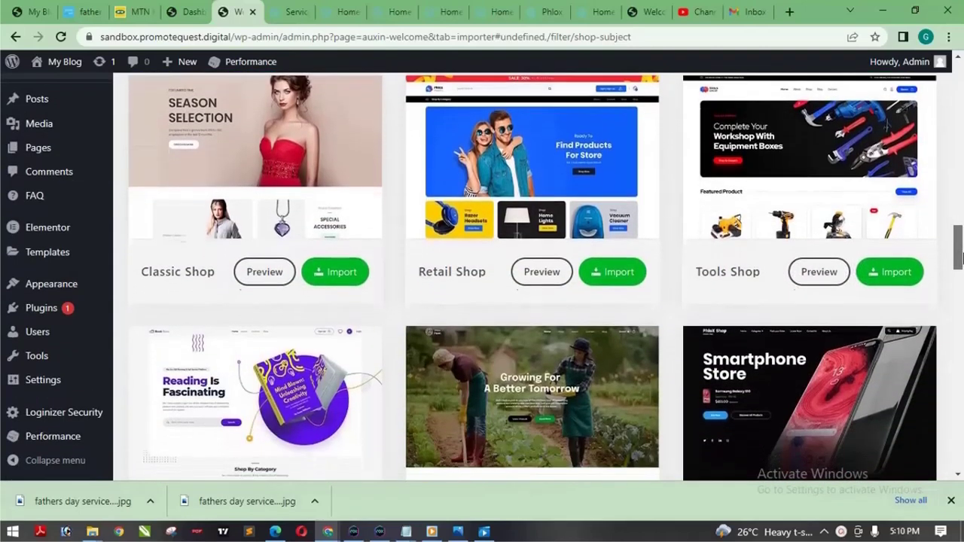
{"action": "scroll", "coordinate": [962, 254], "scroll_direction": "up", "scroll_amount": 1}
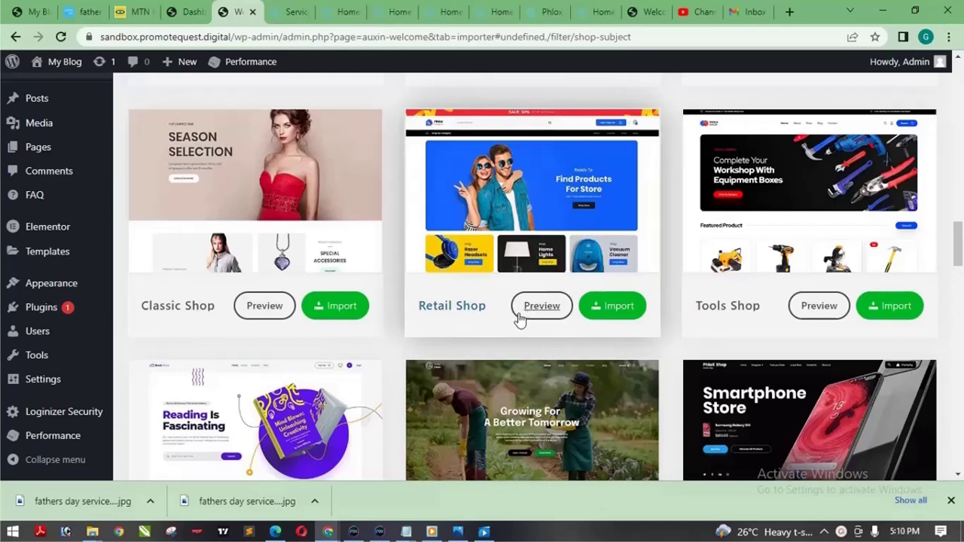
{"action": "left_click", "coordinate": [609, 312]}
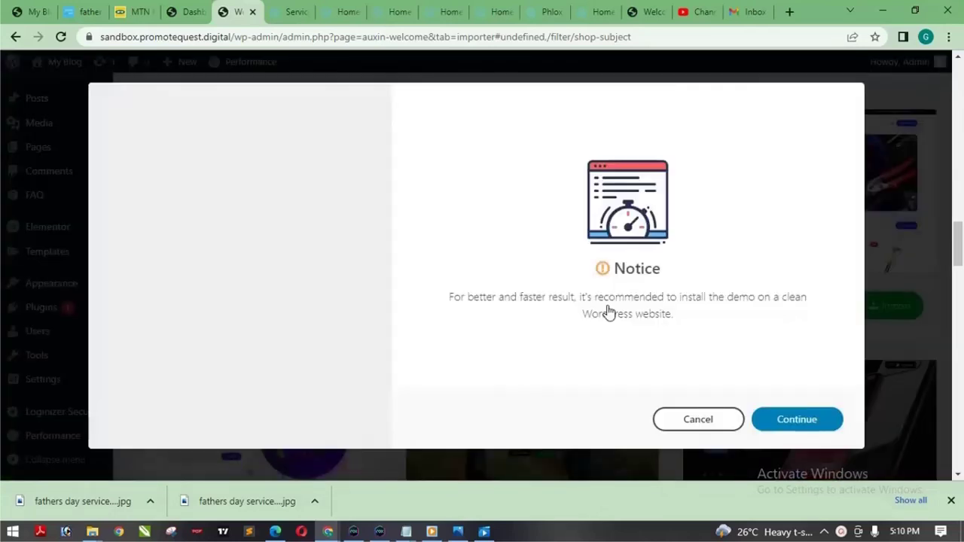
{"action": "left_click", "coordinate": [800, 429]}
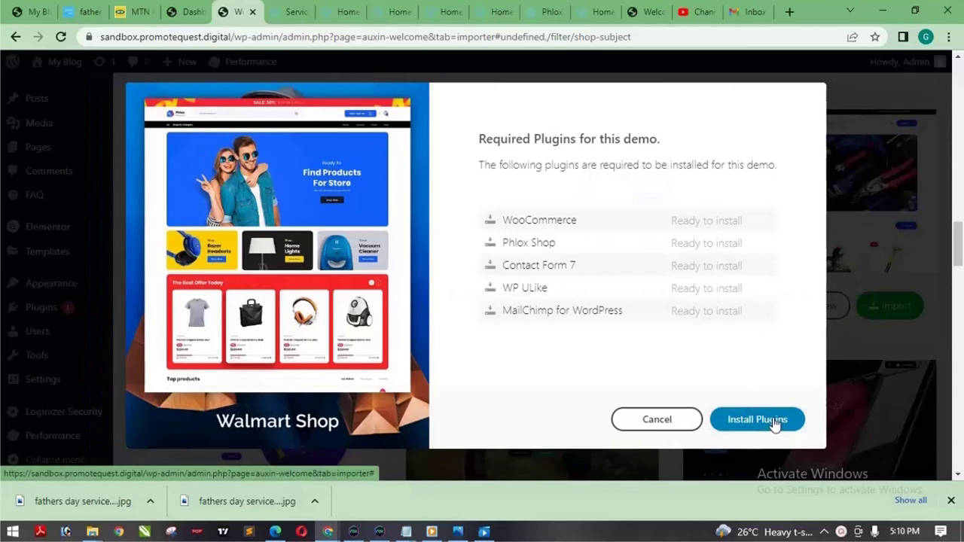
{"action": "left_click", "coordinate": [774, 422]}
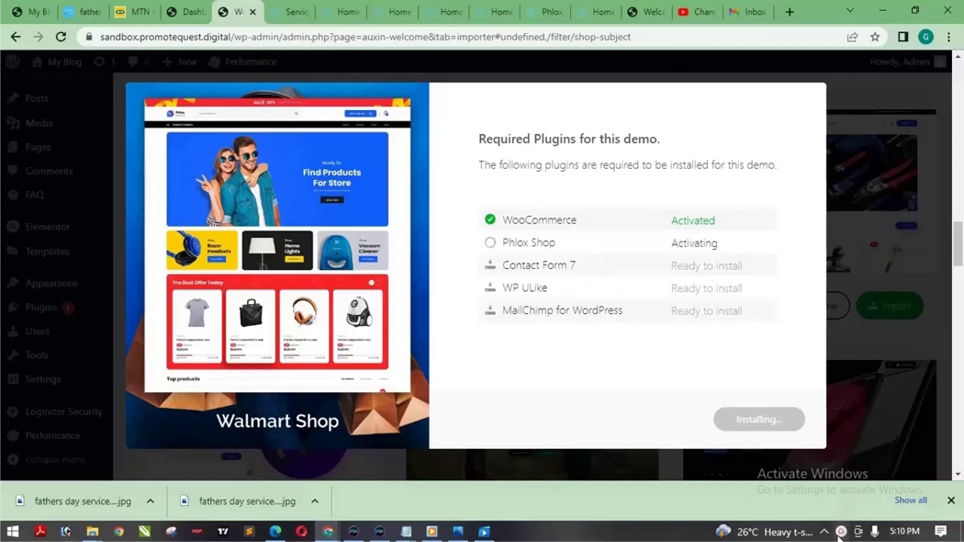
{"action": "left_click", "coordinate": [841, 531]}
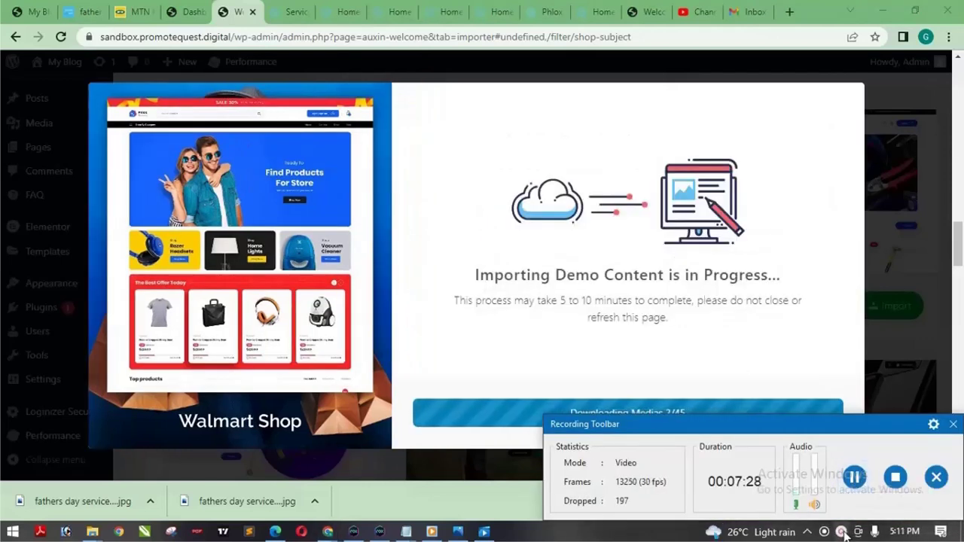
{"action": "left_click", "coordinate": [841, 531]}
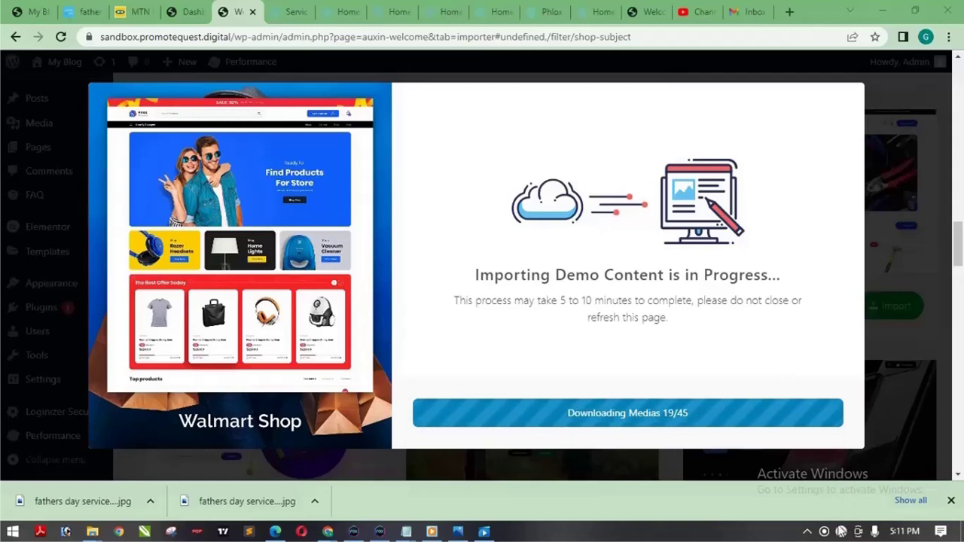
{"action": "left_click", "coordinate": [841, 534]}
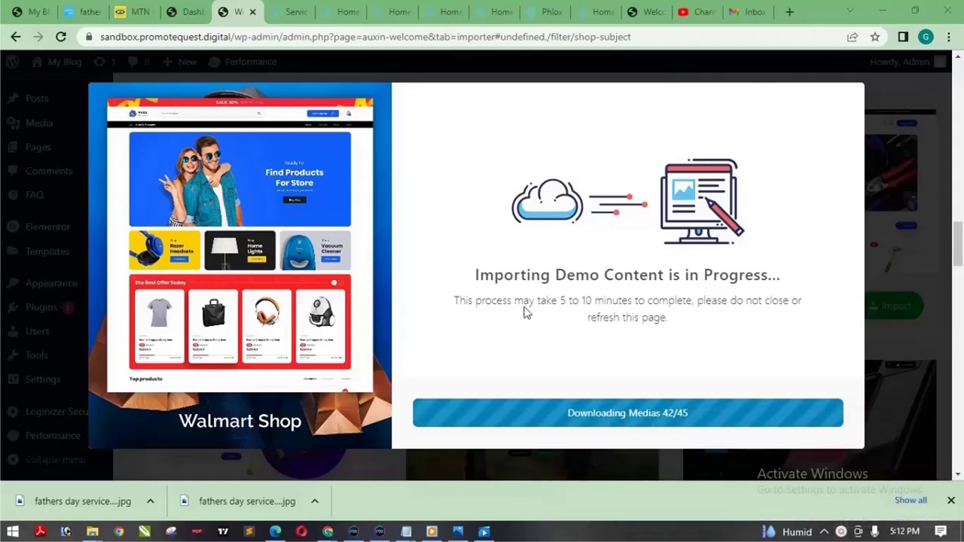
Open the My Blog site in a new tab from the WordPress dashboard and view its front page.
{"action": "left_click", "coordinate": [193, 13]}
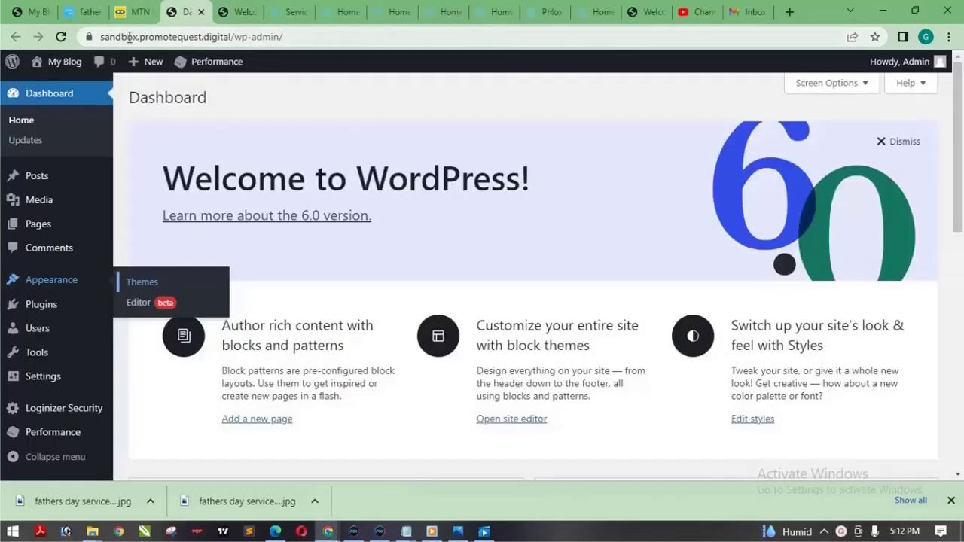
{"action": "mouse_move", "coordinate": [65, 63]}
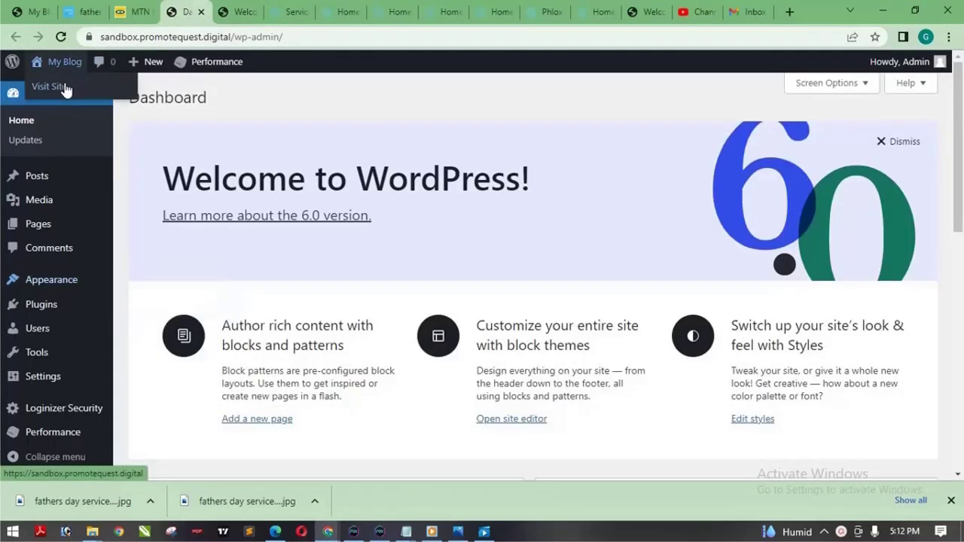
{"action": "right_click", "coordinate": [64, 83]}
{"action": "left_click", "coordinate": [98, 93]}
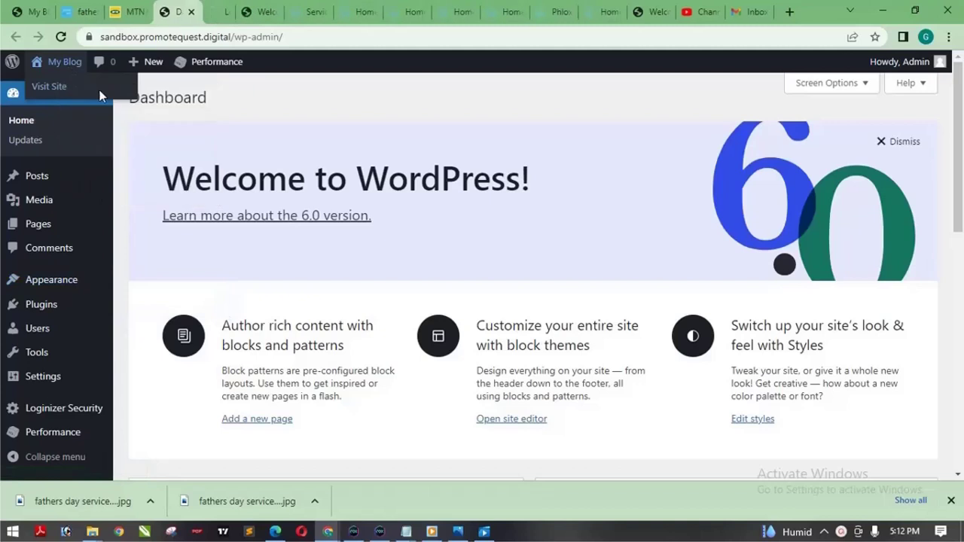
{"action": "left_click", "coordinate": [218, 12]}
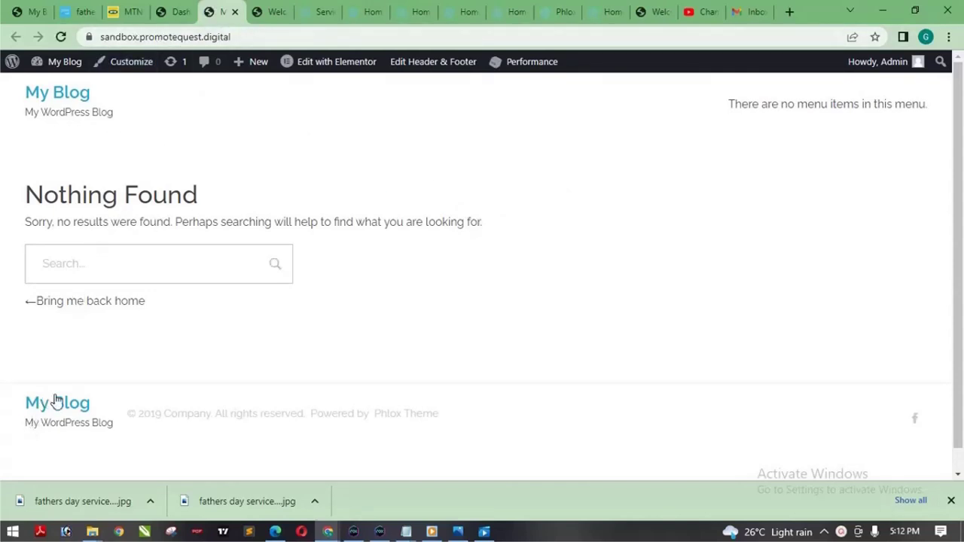
Check the demo import's progress against the site's front page and wait for the import to complete.
{"action": "left_click", "coordinate": [259, 11]}
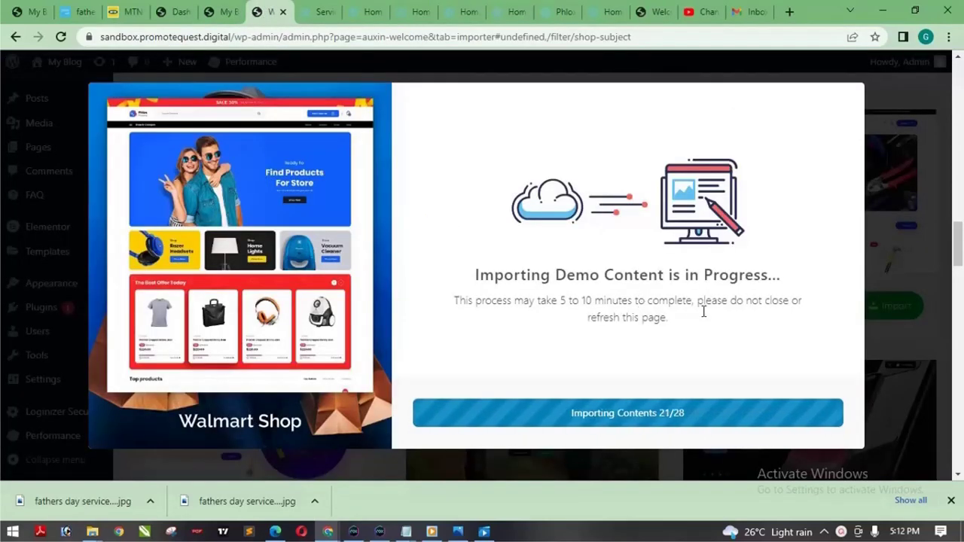
{"action": "left_click", "coordinate": [214, 12]}
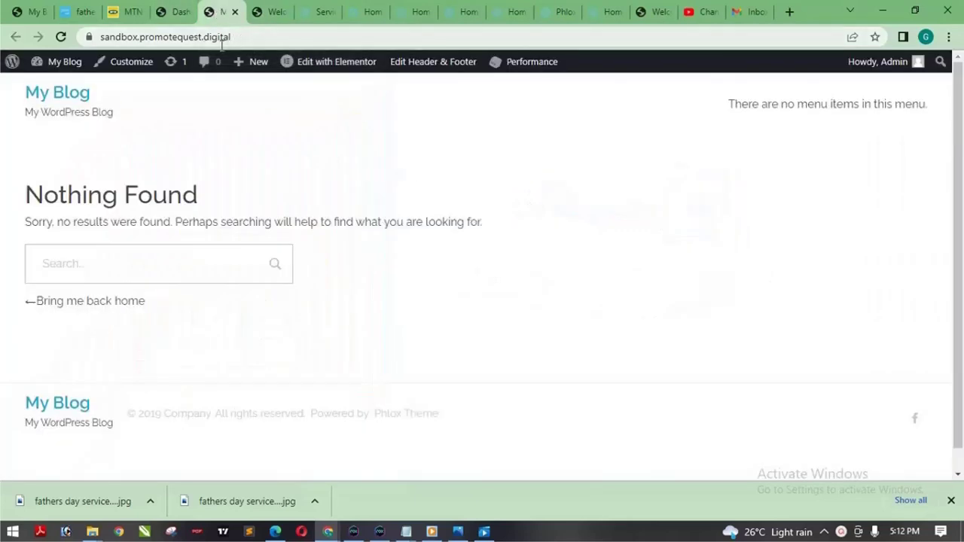
{"action": "left_click", "coordinate": [269, 12]}
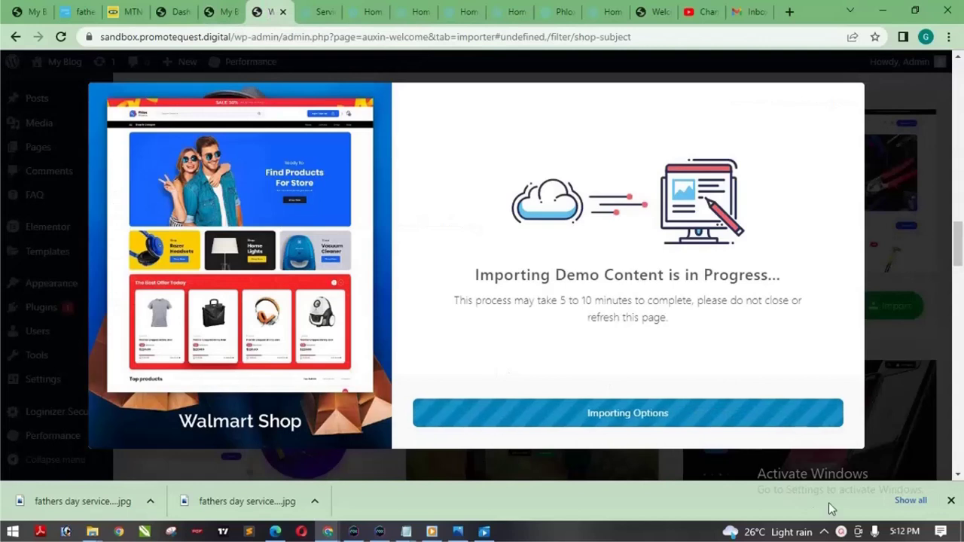
{"action": "mouse_move", "coordinate": [831, 509]}
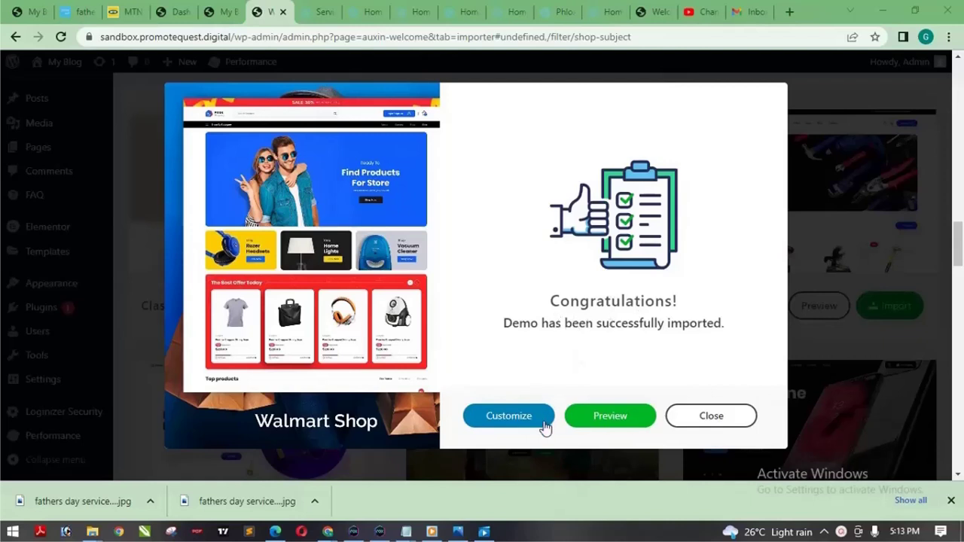
Open the imported demo's preview and reload the sandbox.promotequest.digital front page in its existing tab.
{"action": "left_click", "coordinate": [617, 419]}
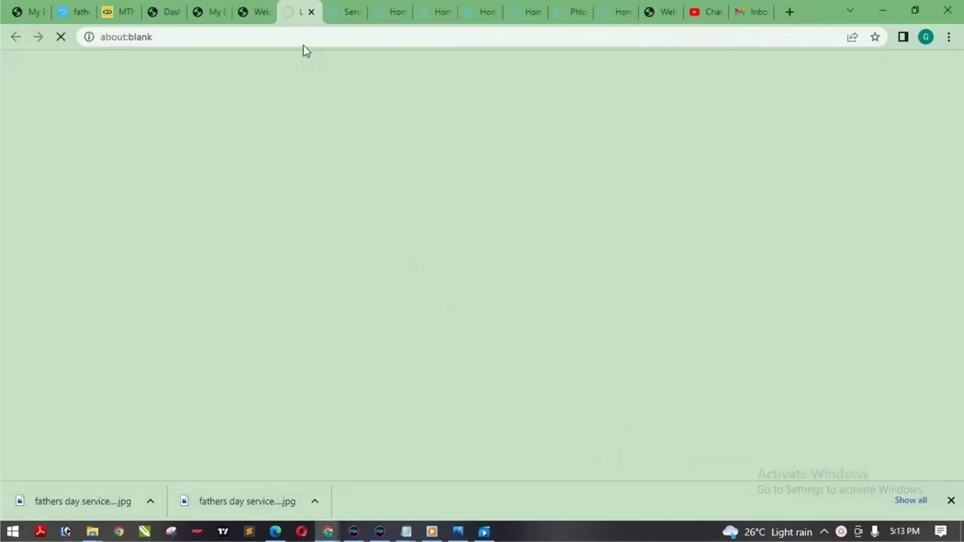
{"action": "left_click", "coordinate": [259, 13]}
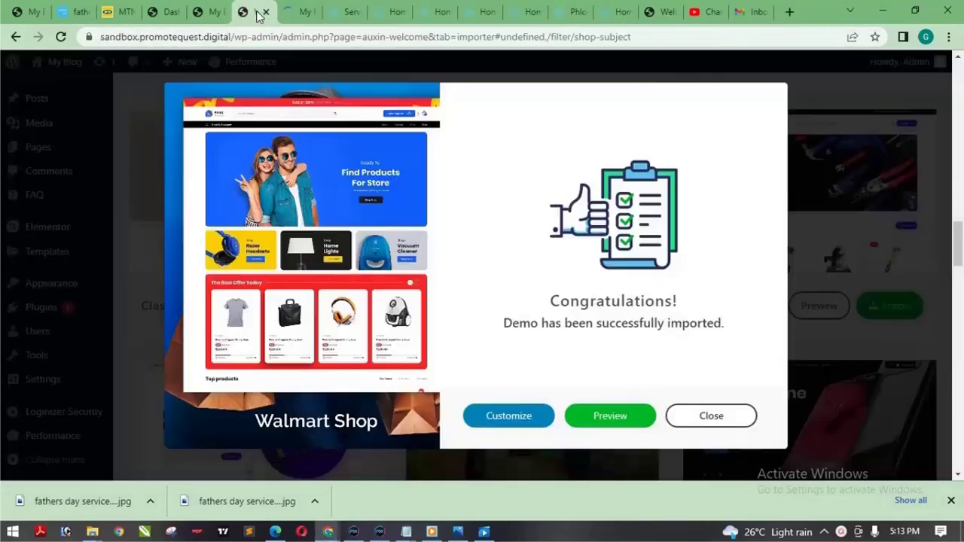
{"action": "left_click", "coordinate": [213, 15]}
{"action": "left_click", "coordinate": [244, 38]}
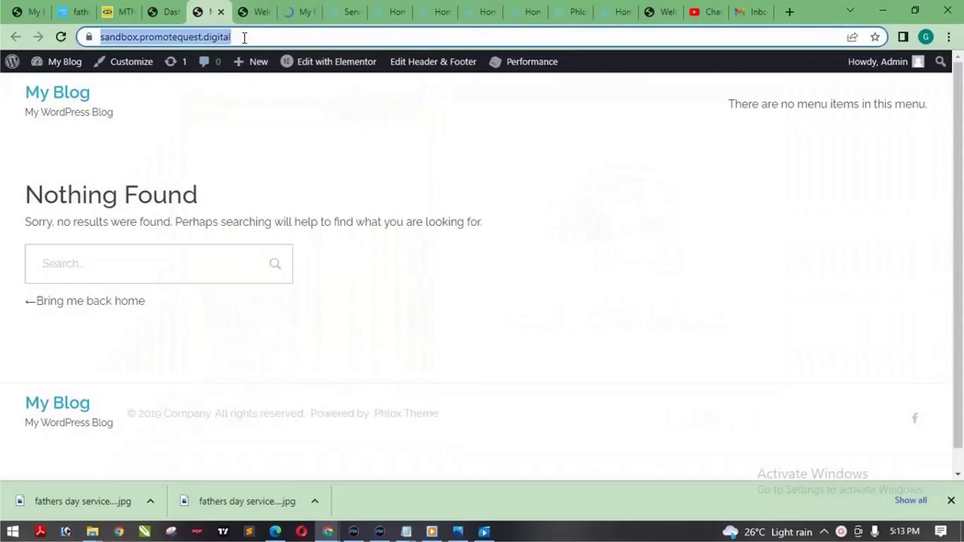
{"action": "key", "text": "Return"}
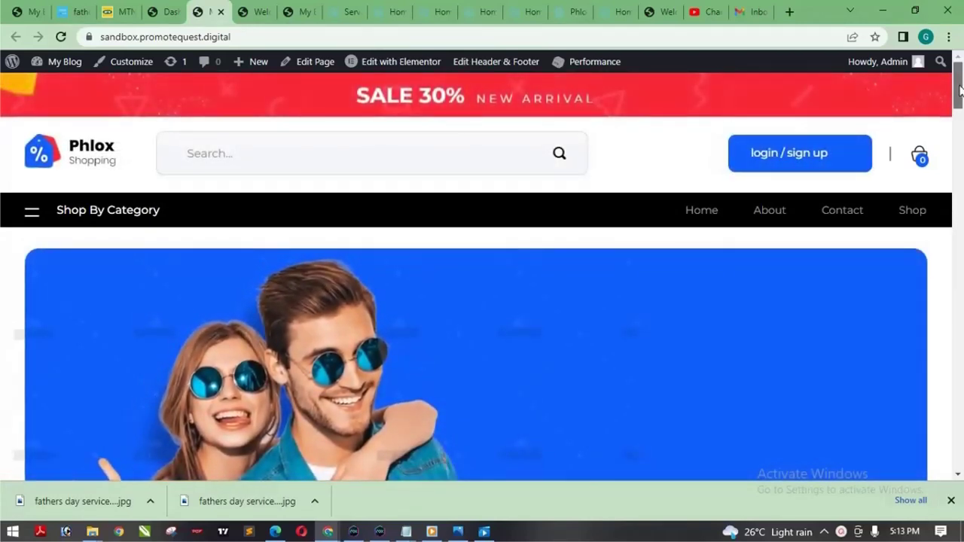
Look over the imported store's home page and its Shop page with the Featured Products.
{"action": "scroll", "coordinate": [962, 109], "scroll_direction": "down", "scroll_amount": 2}
{"action": "left_click_drag", "start_coordinate": [961, 110], "coordinate": [961, 74]}
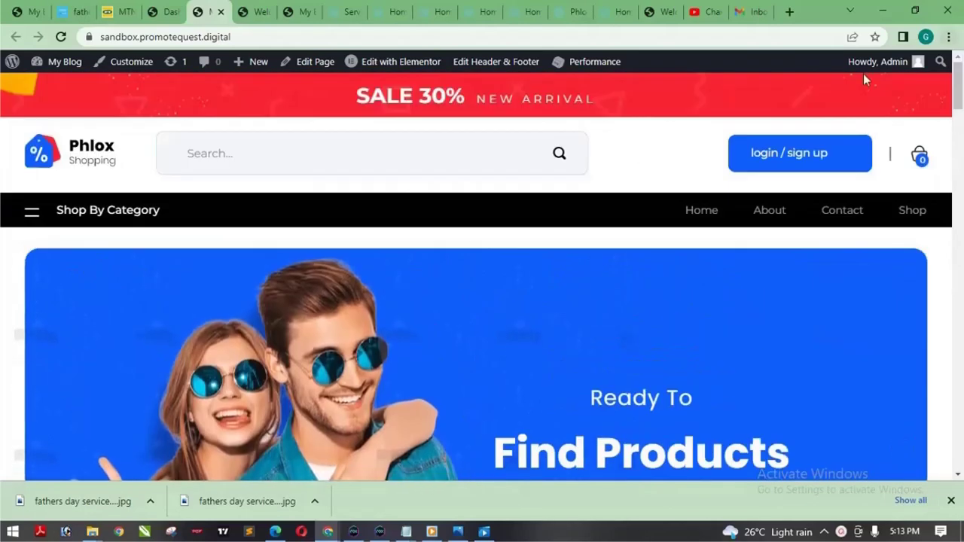
{"action": "mouse_move", "coordinate": [40, 217]}
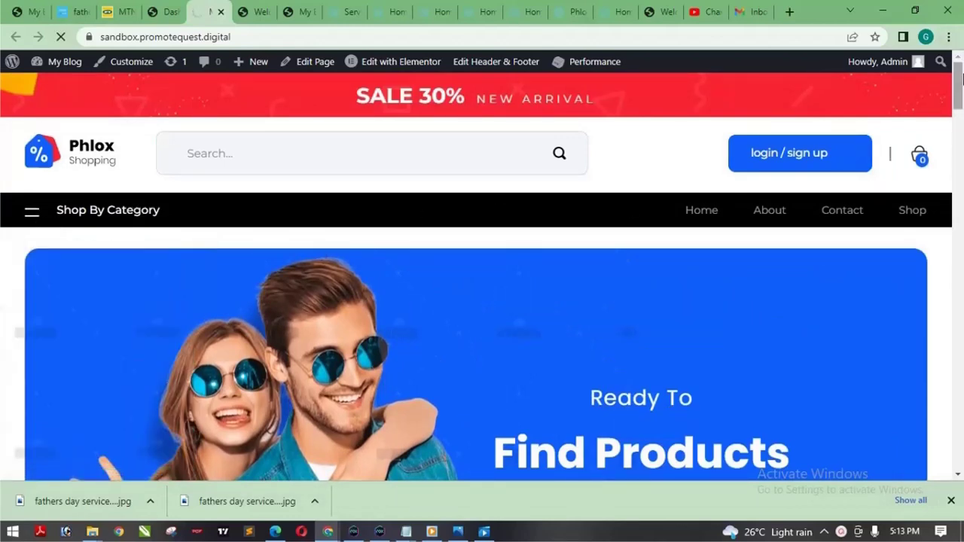
{"action": "left_click_drag", "start_coordinate": [958, 85], "coordinate": [962, 418]}
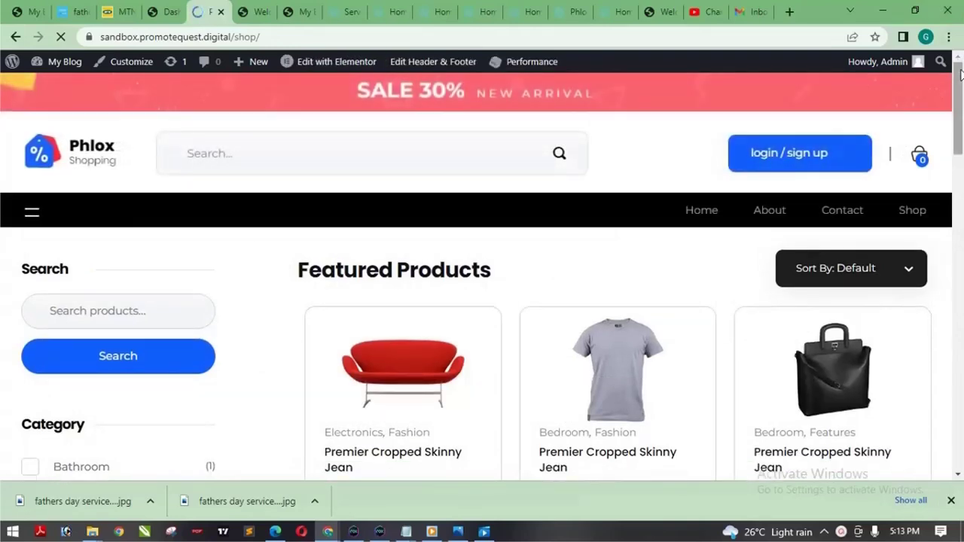
{"action": "left_click_drag", "start_coordinate": [958, 110], "coordinate": [961, 62]}
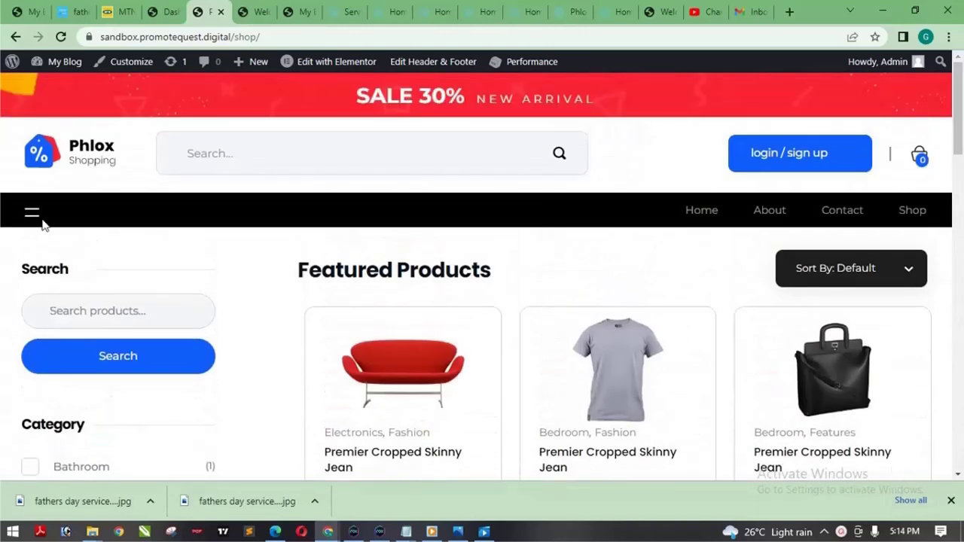
Return to the store's home page and review its header, navigation bar and Find Products For Store banner.
{"action": "mouse_move", "coordinate": [33, 217]}
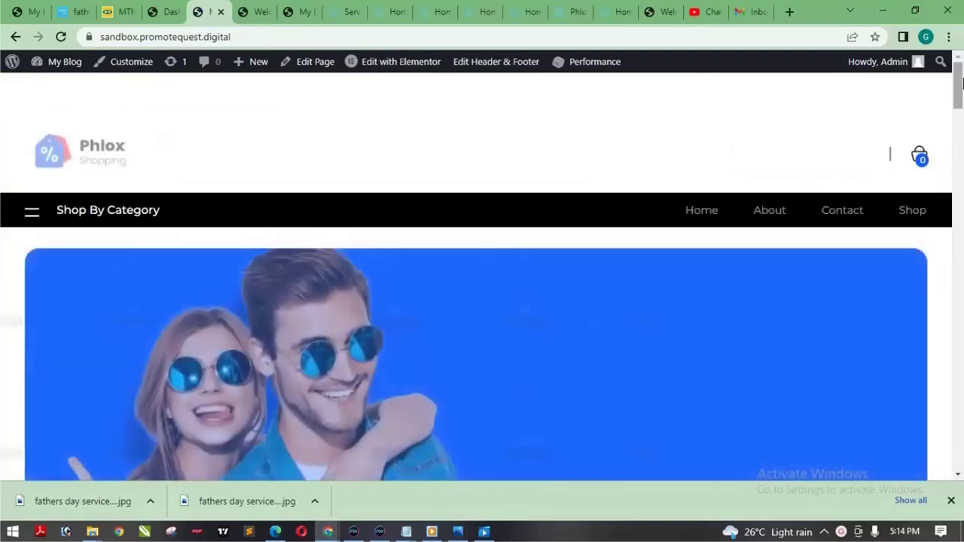
{"action": "mouse_move", "coordinate": [962, 81]}
{"action": "left_mouse_down"}
{"action": "mouse_move", "coordinate": [962, 149]}
{"action": "mouse_move", "coordinate": [962, 65]}
{"action": "left_mouse_up"}
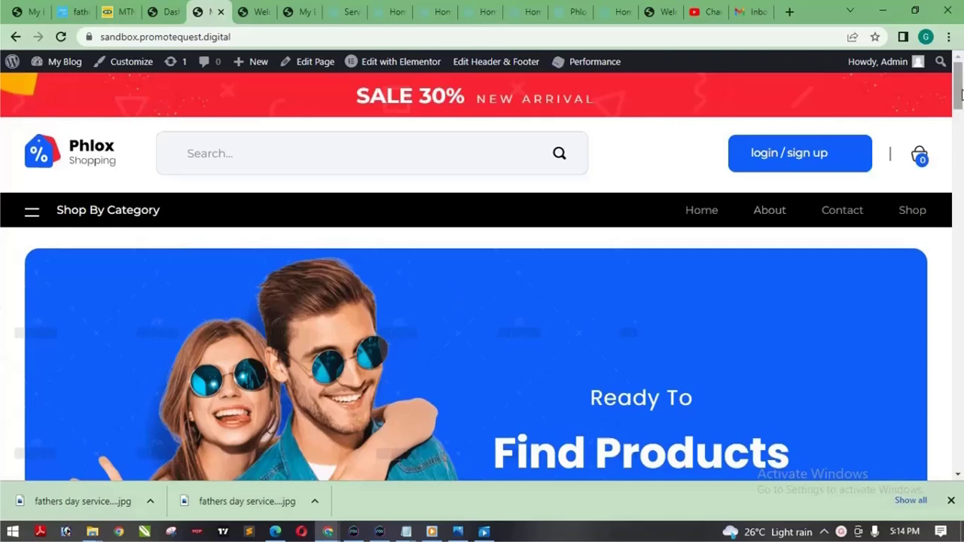
{"action": "mouse_move", "coordinate": [963, 92]}
{"action": "left_mouse_down"}
{"action": "mouse_move", "coordinate": [963, 132]}
{"action": "mouse_move", "coordinate": [962, 94]}
{"action": "left_mouse_up"}
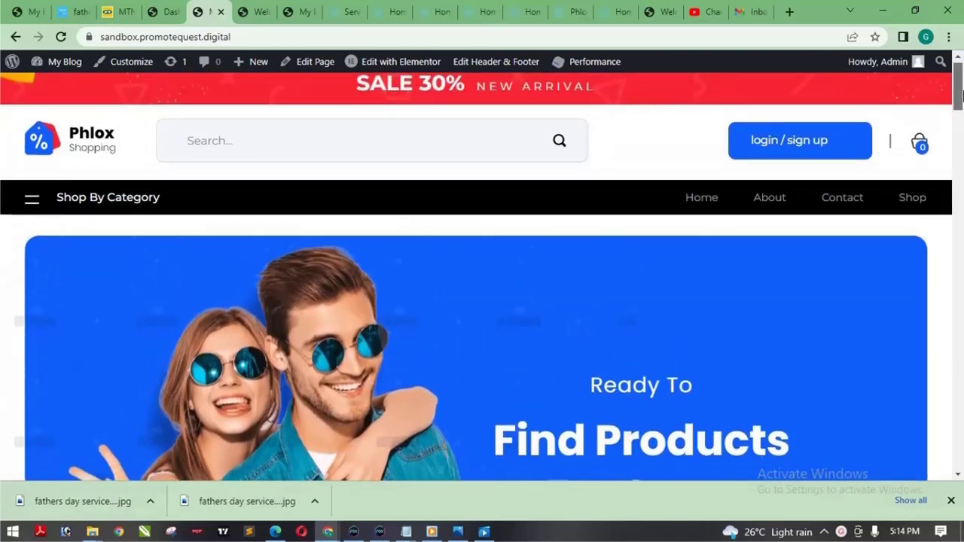
{"action": "scroll", "coordinate": [962, 92], "scroll_direction": "down", "scroll_amount": 1}
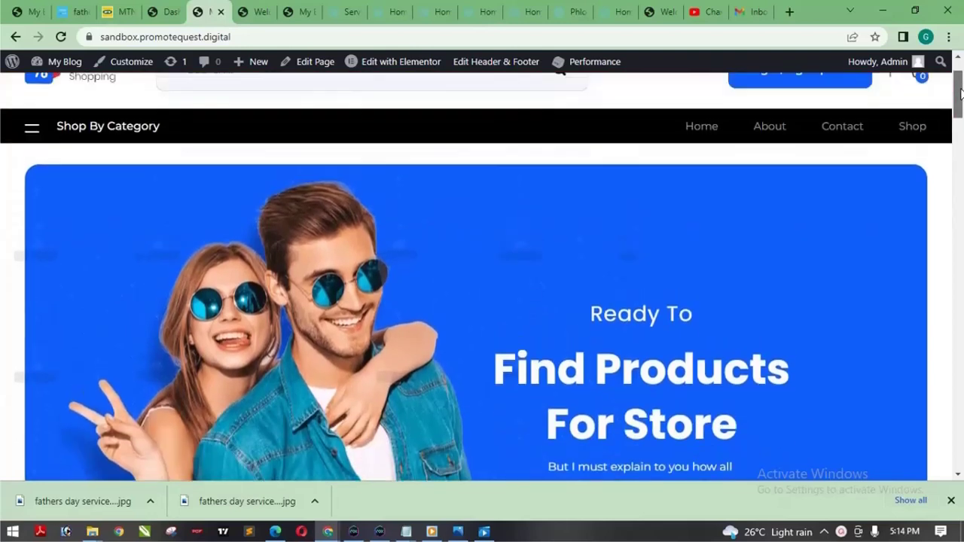
{"action": "left_click_drag", "start_coordinate": [962, 91], "coordinate": [962, 83]}
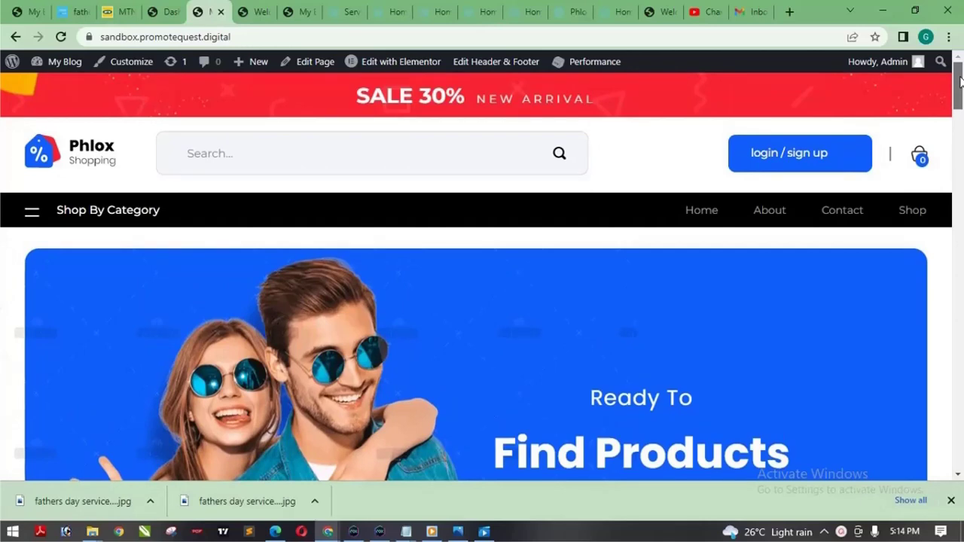
{"action": "scroll", "coordinate": [753, 143], "scroll_direction": "down", "scroll_amount": 4}
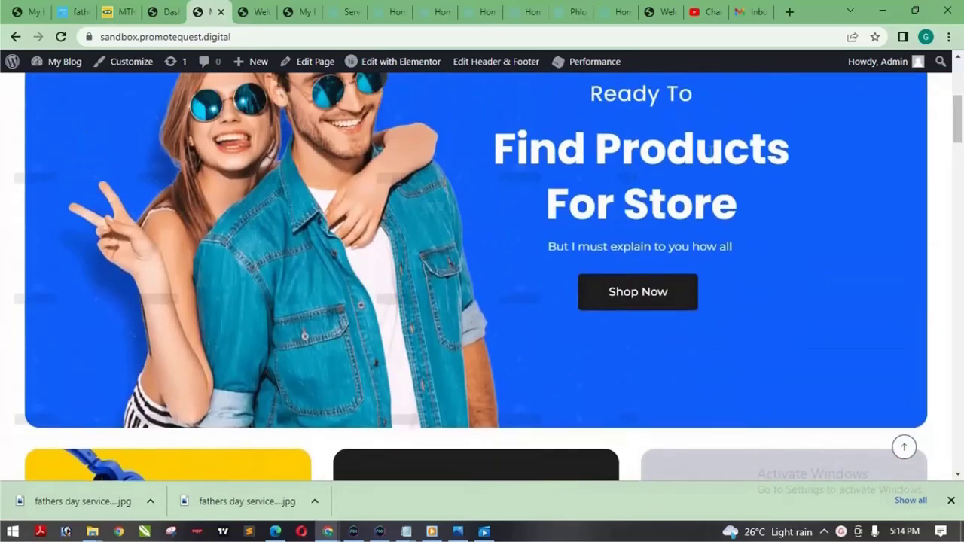
{"action": "left_click_drag", "start_coordinate": [962, 113], "coordinate": [962, 85]}
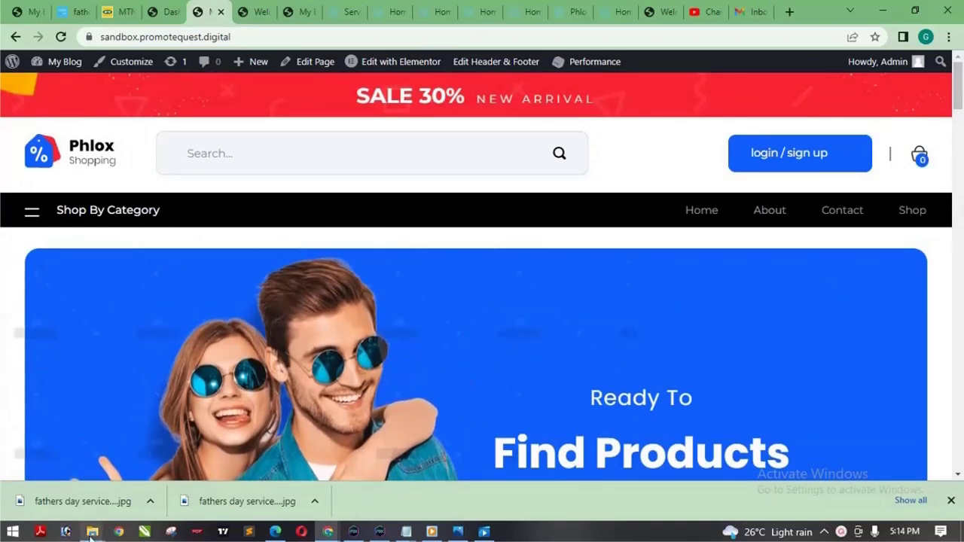
Switch to the wp-tools folder in File Explorer, open its template-kit folder and look over the category archives.
{"action": "mouse_move", "coordinate": [92, 532]}
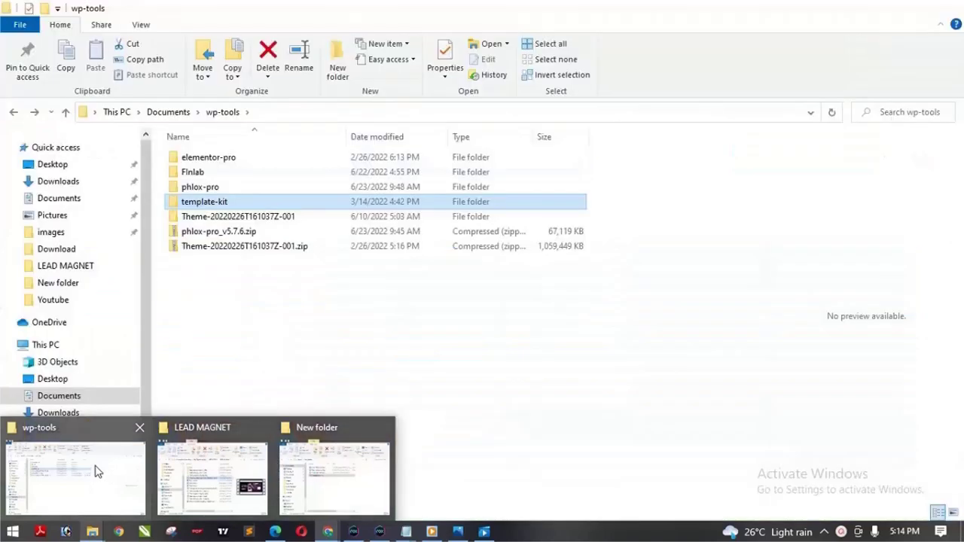
{"action": "left_click", "coordinate": [102, 473]}
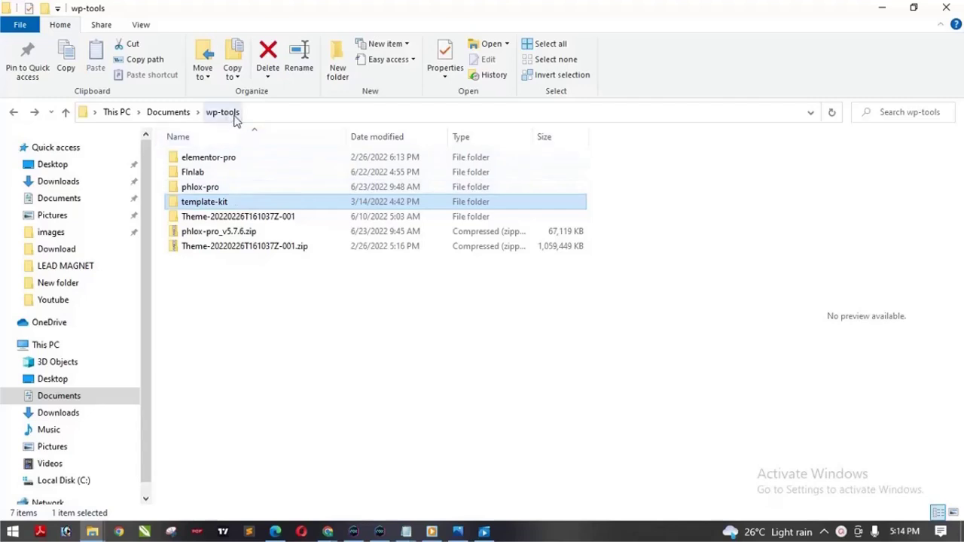
{"action": "double_click", "coordinate": [244, 204]}
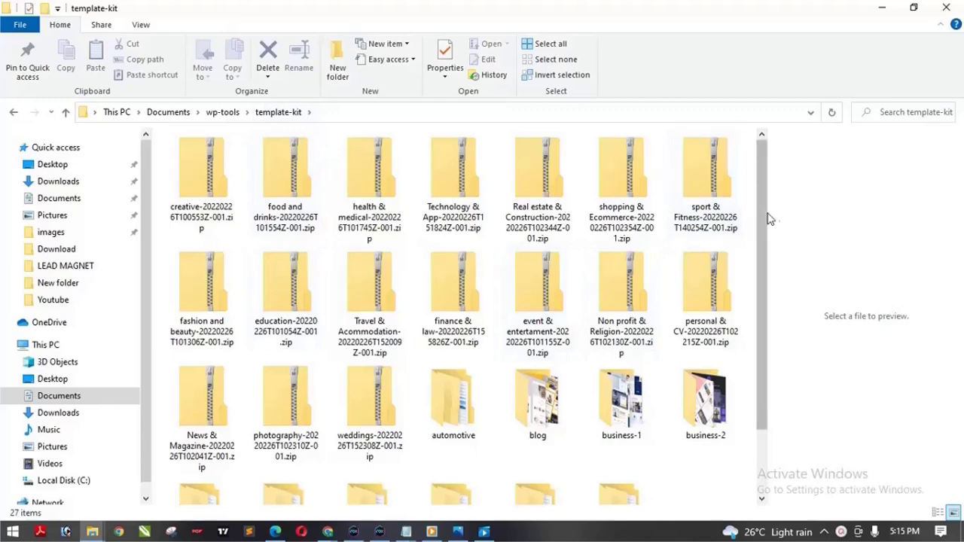
{"action": "left_click_drag", "start_coordinate": [762, 213], "coordinate": [767, 350]}
{"action": "scroll", "coordinate": [766, 351], "scroll_direction": "up", "scroll_amount": 2}
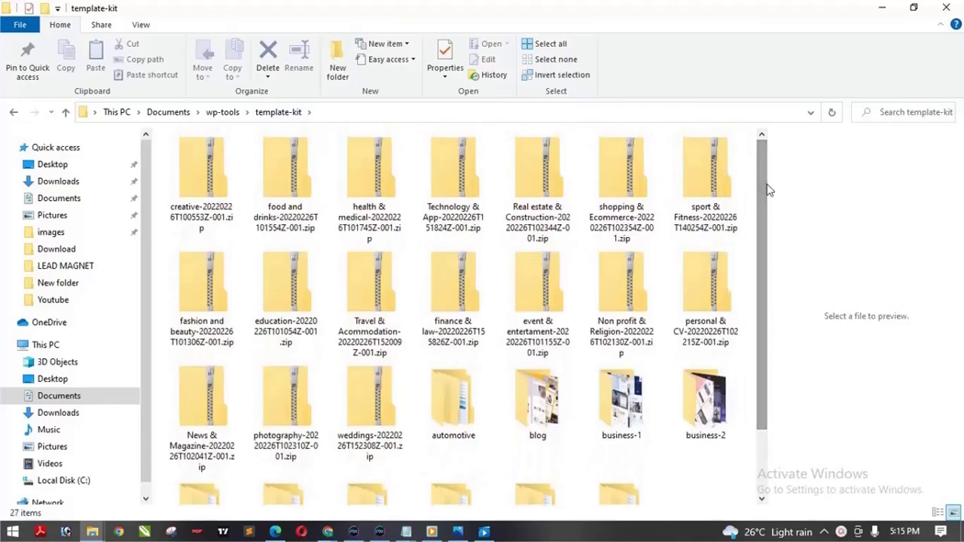
Open the creative folder inside the creative zip archive and look through its list of Elementor template kits.
{"action": "left_click", "coordinate": [199, 174]}
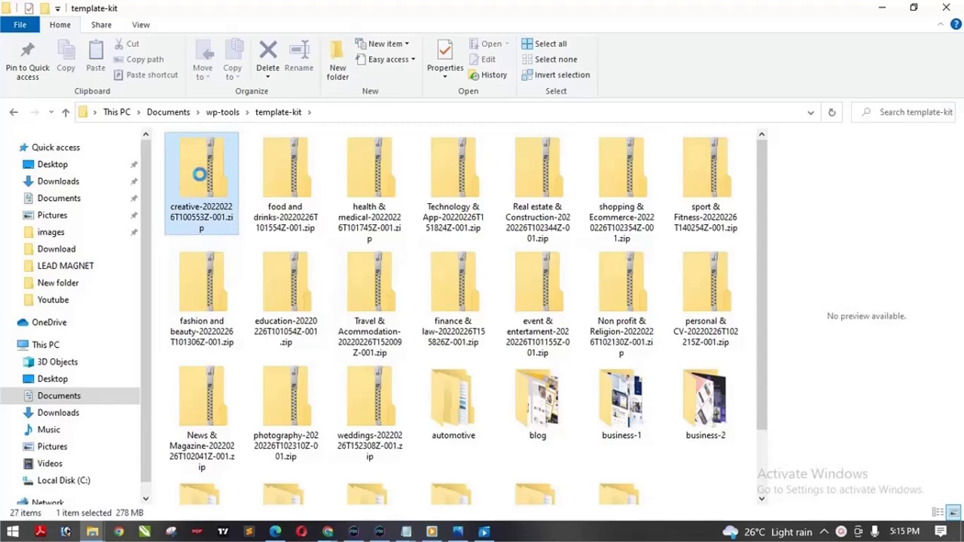
{"action": "double_click", "coordinate": [199, 174]}
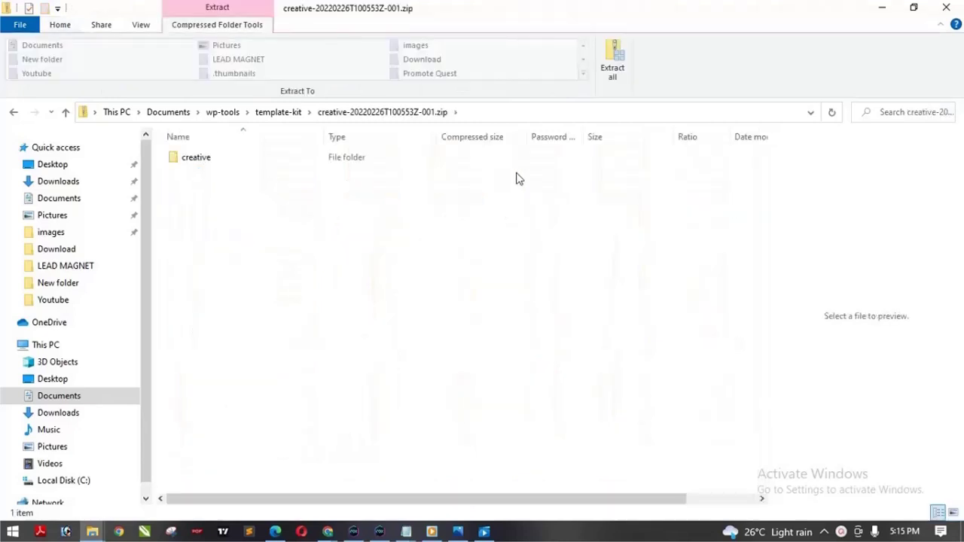
{"action": "left_click", "coordinate": [206, 165]}
{"action": "double_click", "coordinate": [207, 164]}
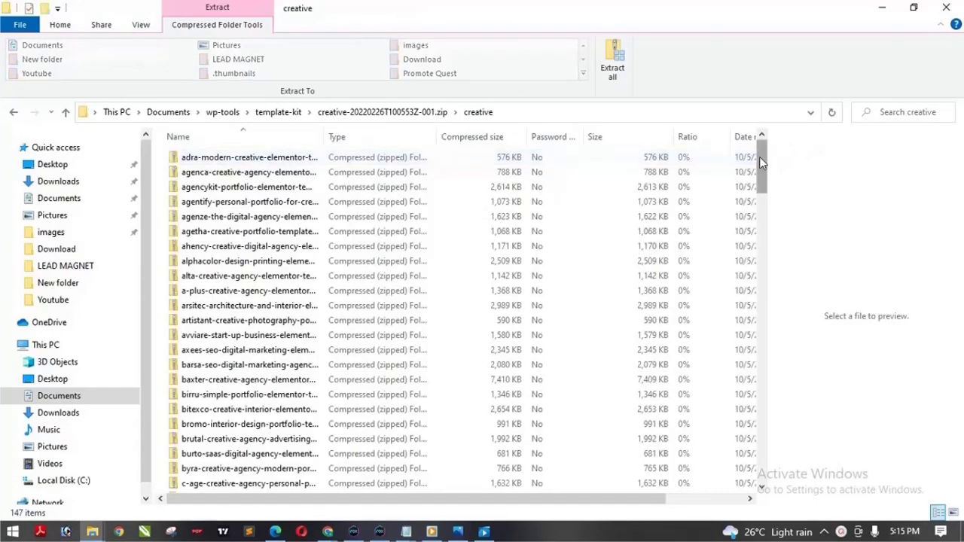
{"action": "left_click_drag", "start_coordinate": [760, 157], "coordinate": [757, 358]}
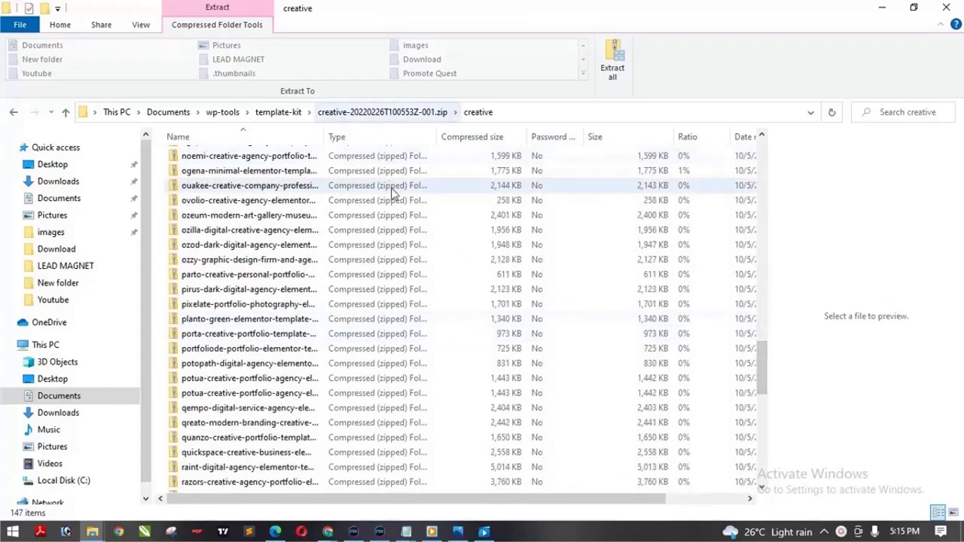
{"action": "left_click_drag", "start_coordinate": [761, 367], "coordinate": [766, 155]}
Return from the creative archive to the template-kit folder and look over the other category archives and folders.
{"action": "left_click", "coordinate": [13, 113]}
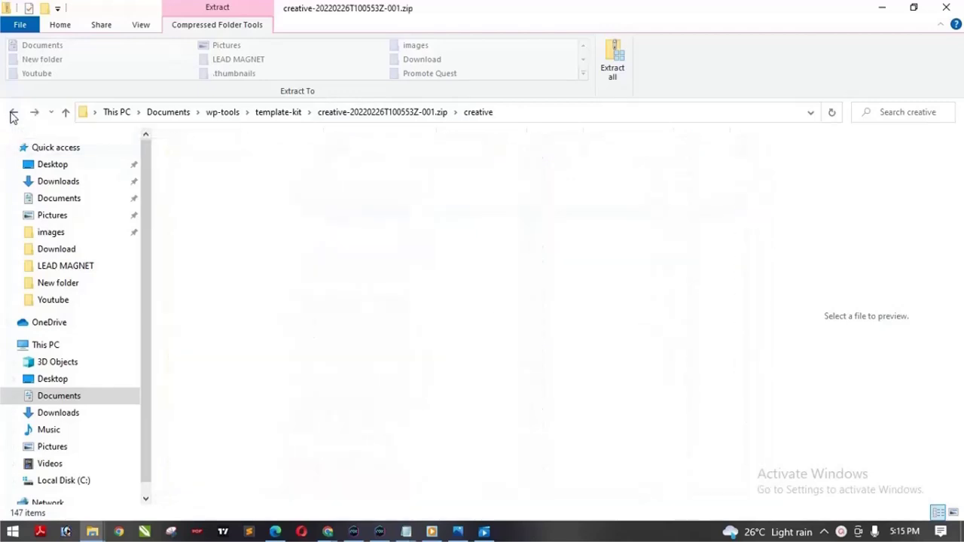
{"action": "left_click", "coordinate": [13, 113]}
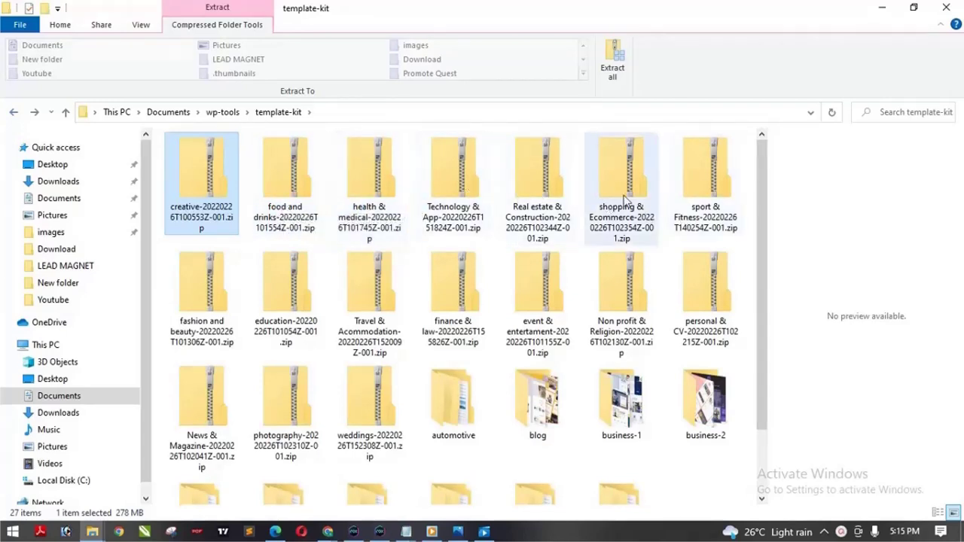
{"action": "left_click_drag", "start_coordinate": [763, 182], "coordinate": [761, 241]}
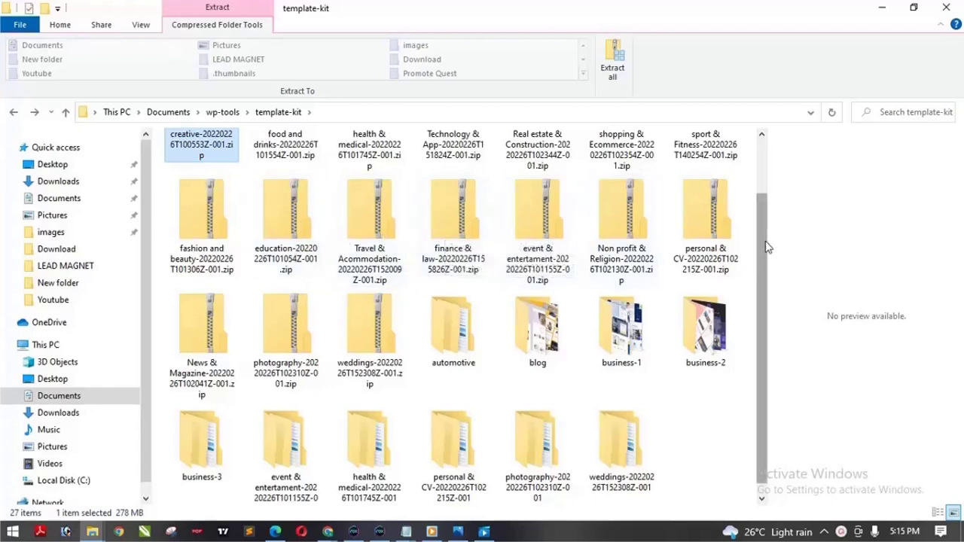
{"action": "left_click_drag", "start_coordinate": [766, 248], "coordinate": [763, 306]}
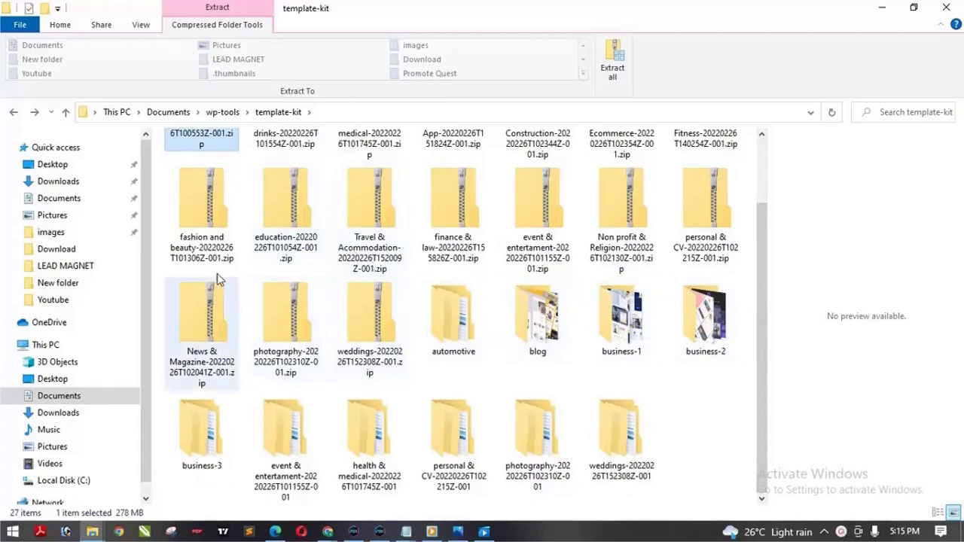
Open the News _ Magazine folder inside the News & Magazine zip archive and look over its template kits.
{"action": "left_click", "coordinate": [204, 320]}
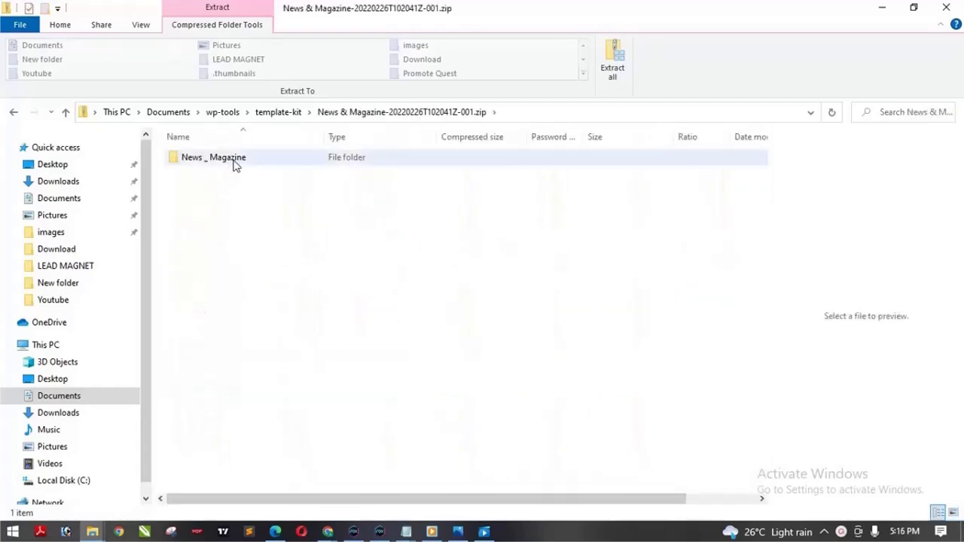
{"action": "left_click", "coordinate": [234, 165]}
{"action": "double_click", "coordinate": [234, 165]}
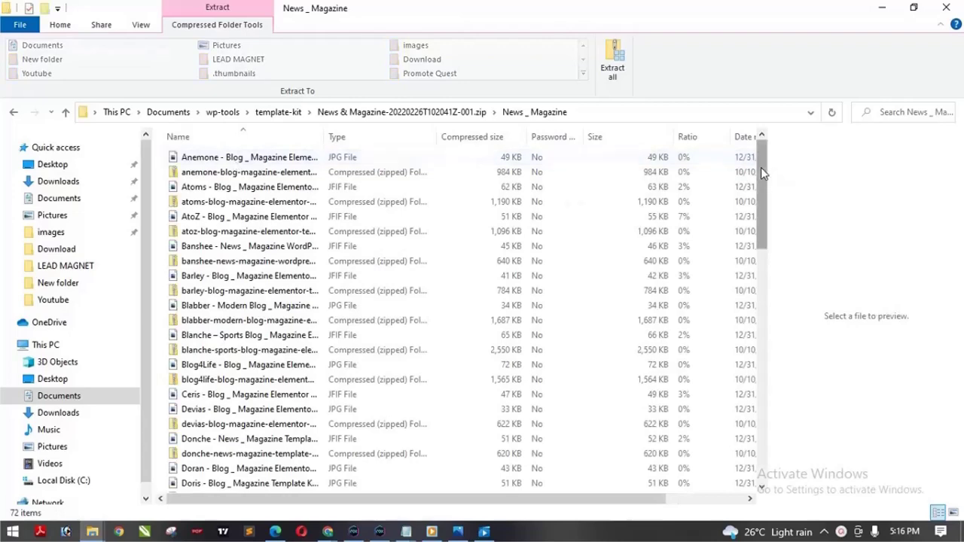
{"action": "left_click_drag", "start_coordinate": [761, 167], "coordinate": [762, 147]}
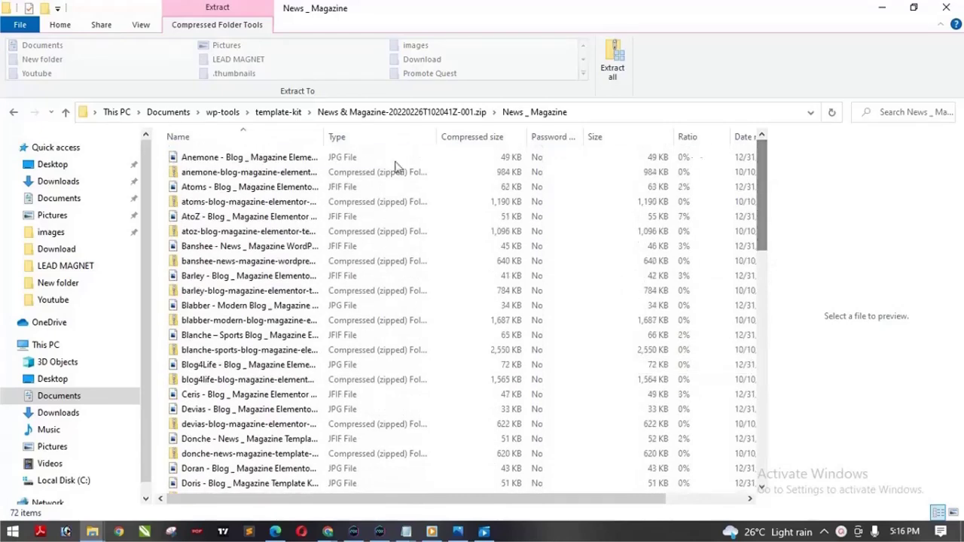
Go back from the News & Magazine archive to the template-kit folder and review its full range of categories.
{"action": "left_click", "coordinate": [14, 115]}
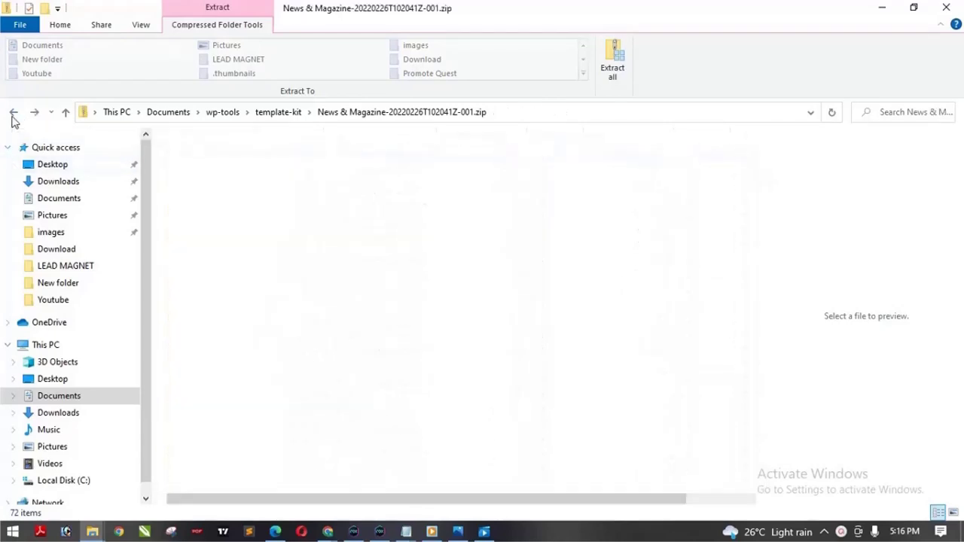
{"action": "left_click", "coordinate": [13, 114]}
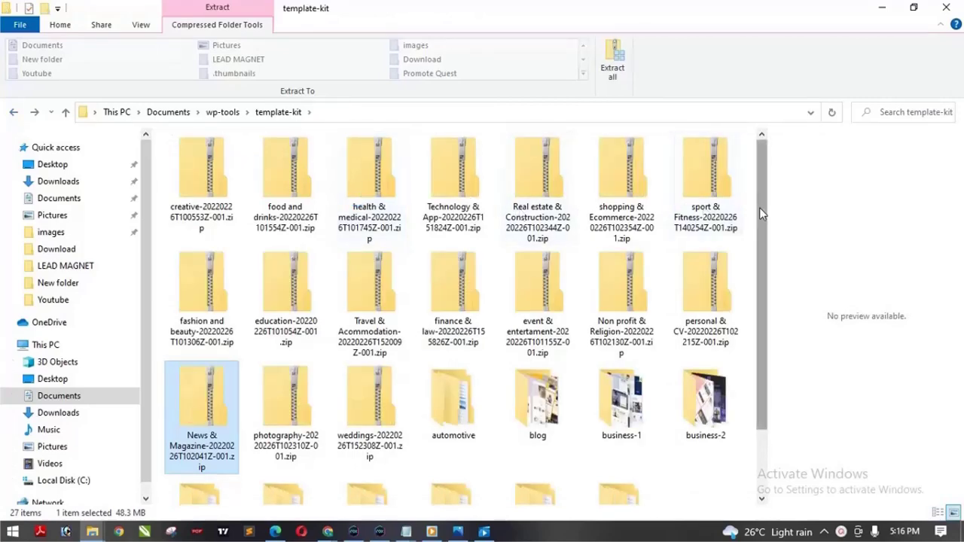
{"action": "scroll", "coordinate": [759, 213], "scroll_direction": "down", "scroll_amount": 1}
{"action": "scroll", "coordinate": [764, 200], "scroll_direction": "up", "scroll_amount": 1}
{"action": "mouse_move", "coordinate": [762, 194]}
{"action": "left_mouse_down"}
{"action": "mouse_move", "coordinate": [760, 271]}
{"action": "mouse_move", "coordinate": [765, 192]}
{"action": "left_mouse_up"}
{"action": "left_click_drag", "start_coordinate": [765, 189], "coordinate": [760, 259]}
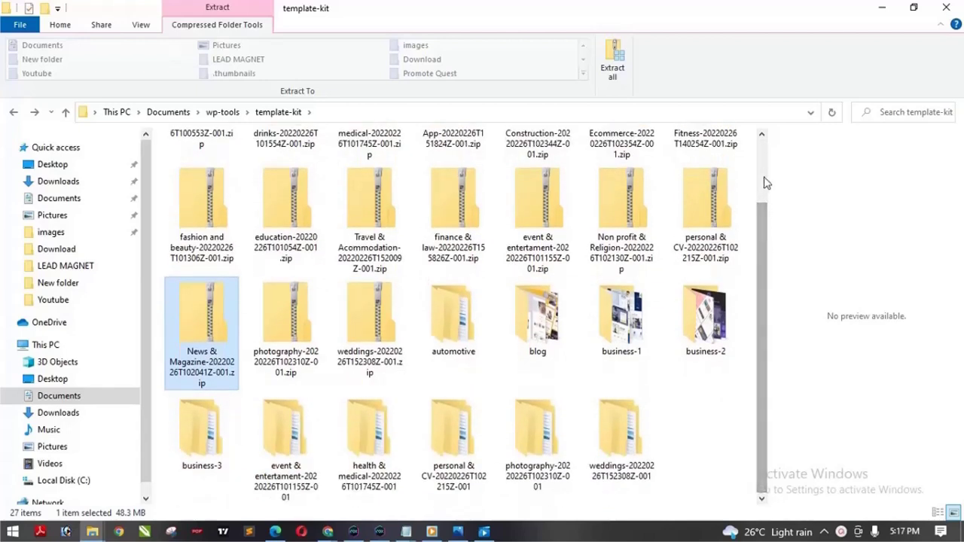